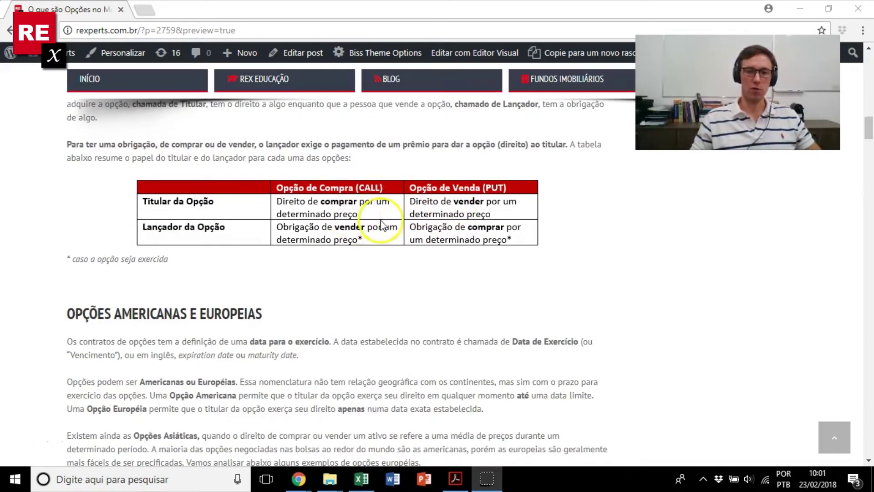
Read the options article from the holder and writer table through the CALL and PUT sections to the Cyrela market examples.
scroll(382, 232, "down", 4)
scroll(382, 233, "up", 4)
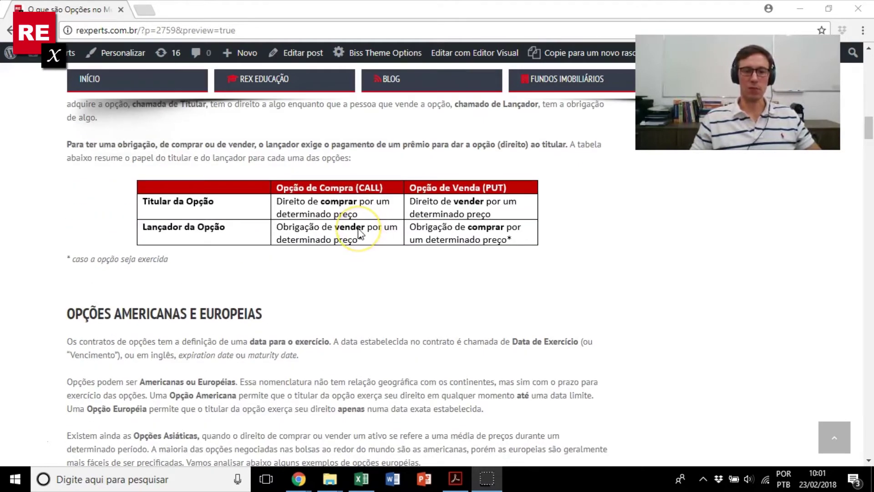
scroll(358, 232, "down", 8)
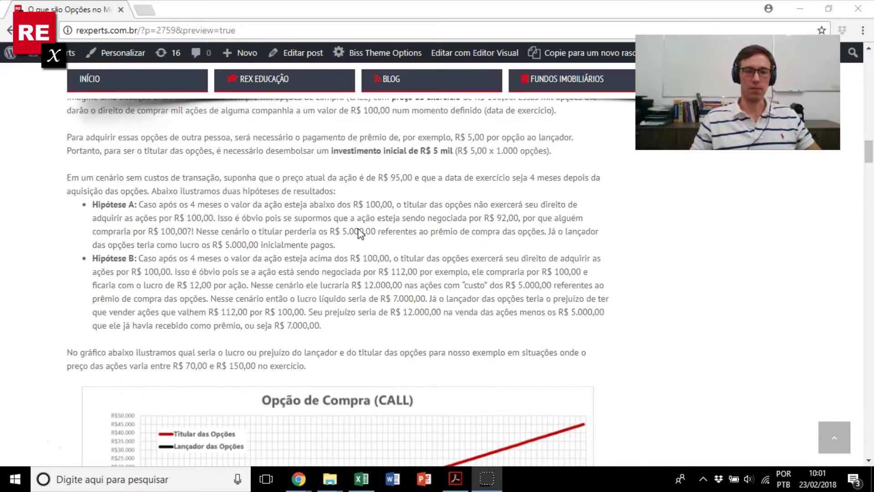
scroll(360, 233, "down", 5)
scroll(358, 233, "down", 5)
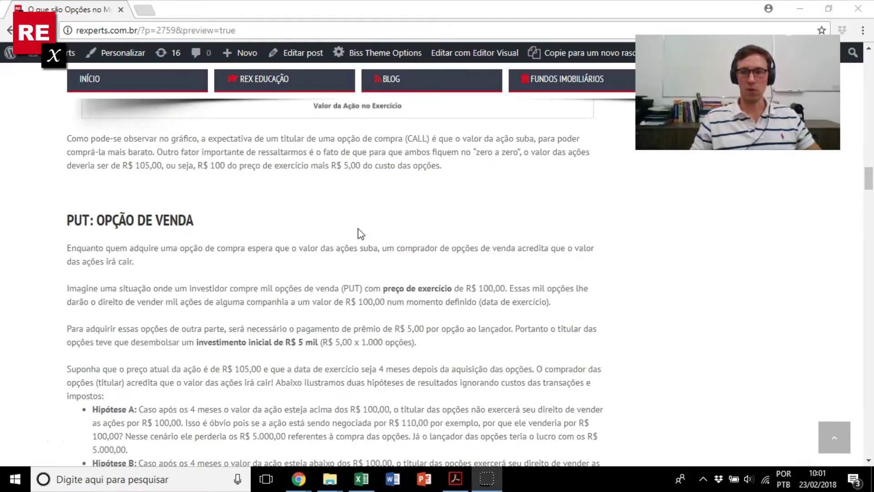
scroll(361, 234, "down", 5)
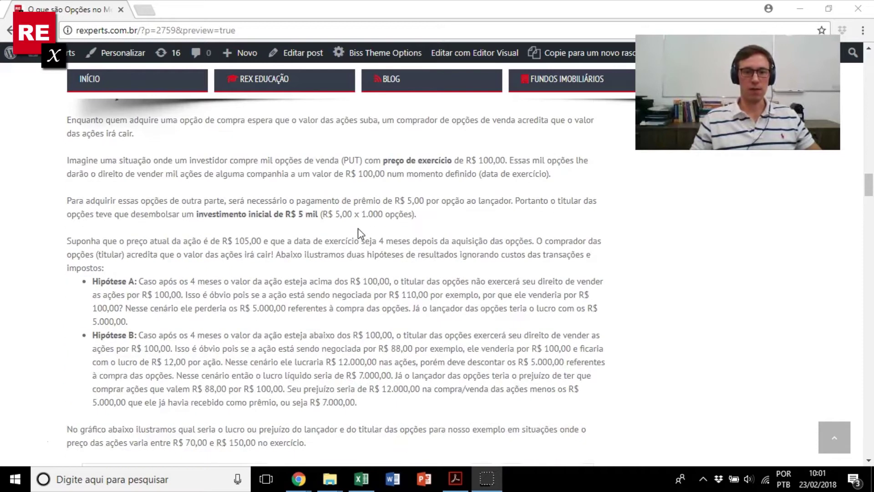
scroll(360, 233, "down", 1)
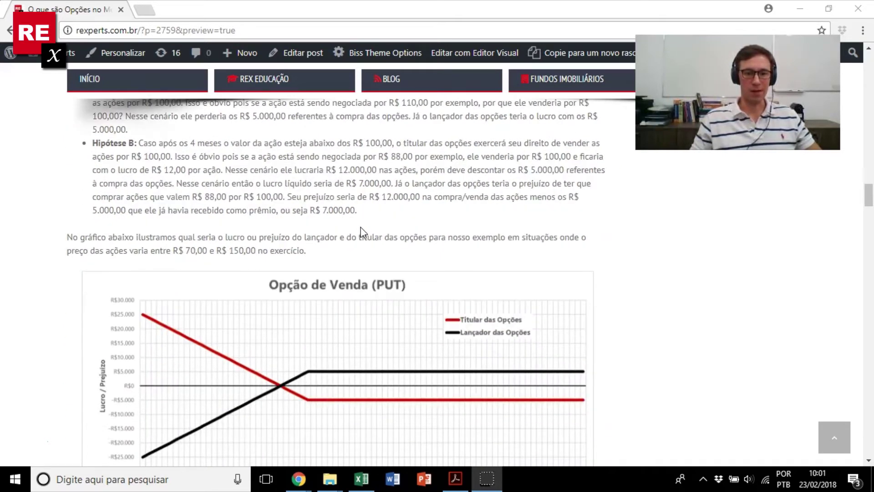
scroll(361, 234, "down", 8)
left_click(371, 255)
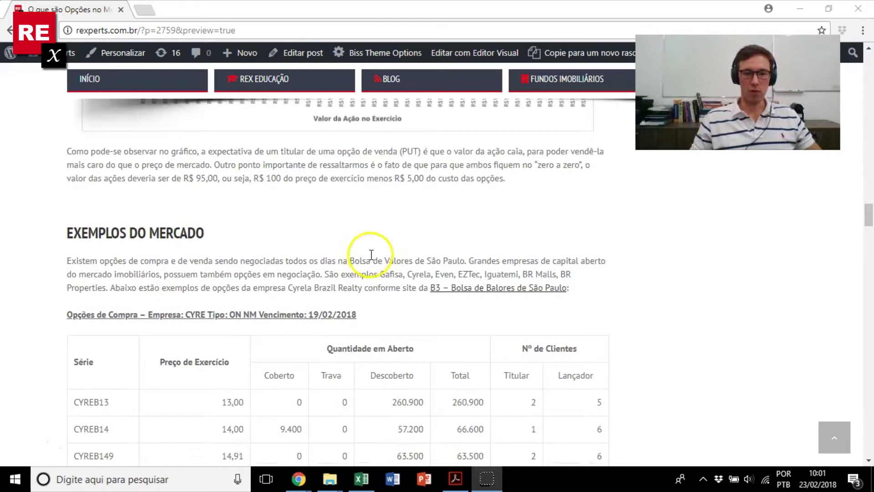
scroll(371, 254, "down", 5)
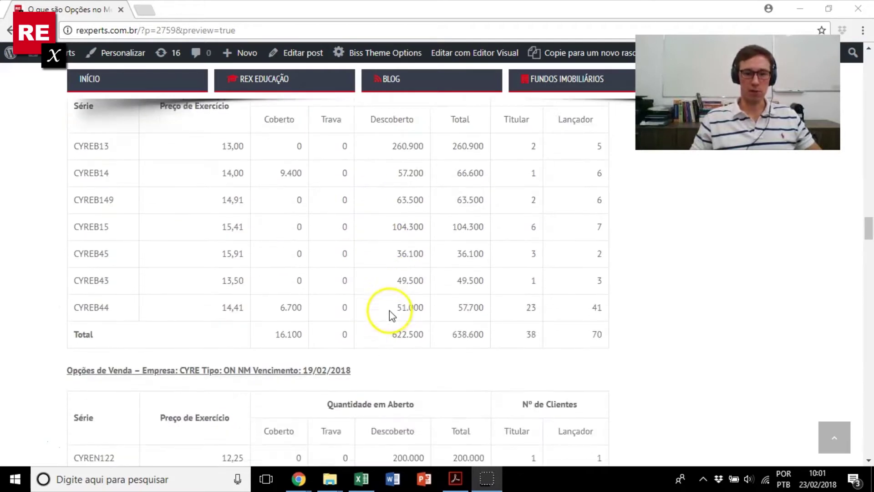
scroll(392, 314, "down", 1)
Switch to the RExperts - Opcoes workbook in Excel and view the CALL sheet's option calculation example.
left_click(360, 478)
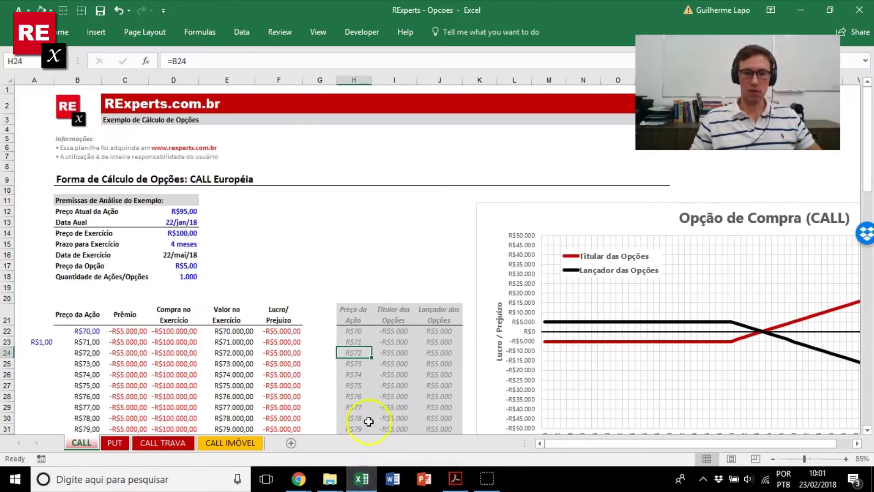
left_click(303, 266)
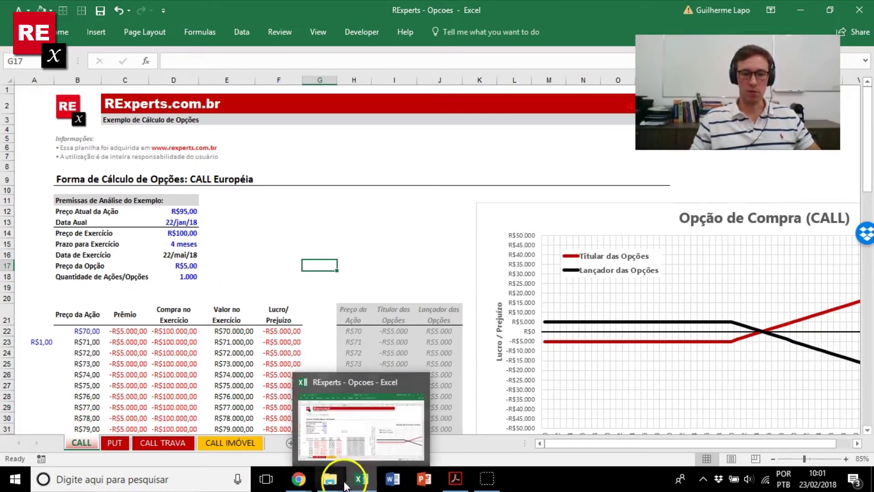
Switch back to the article in Chrome and review the CALL: Opção de Compra section, highlighting its heading.
mouse_move(294, 476)
left_click(380, 431)
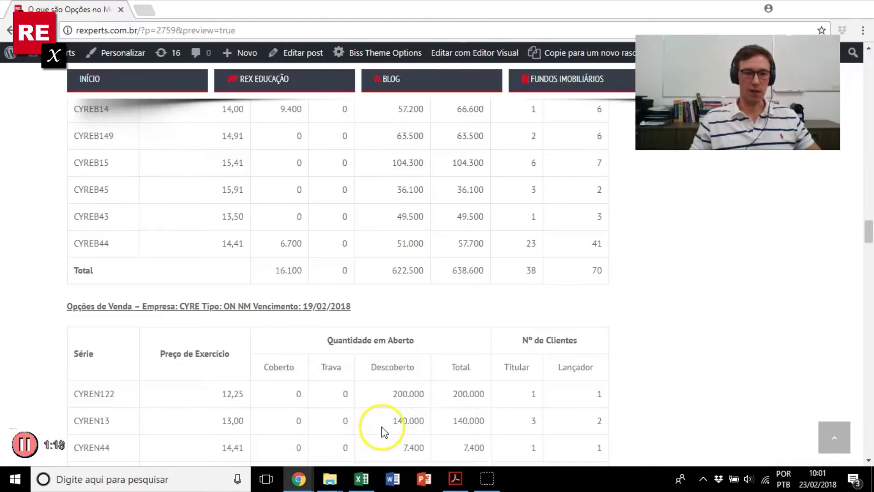
scroll(264, 264, "up", 10)
scroll(272, 271, "up", 13)
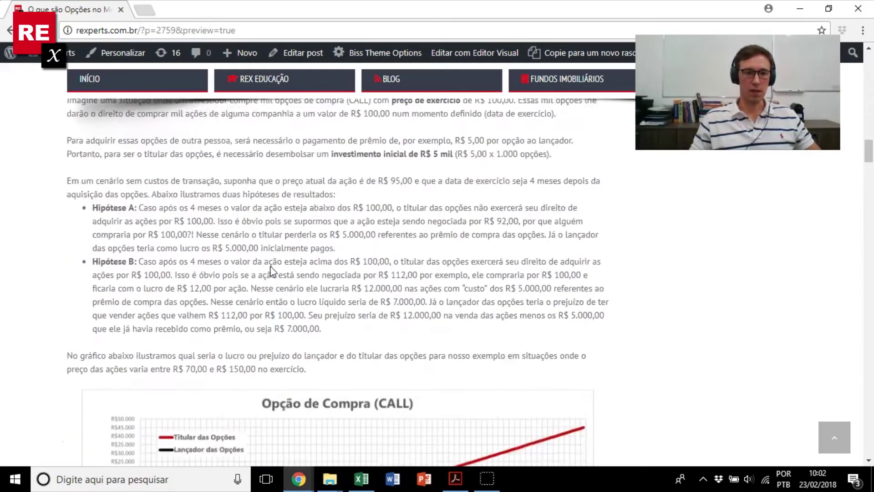
scroll(272, 272, "down", 2)
left_click_drag(81, 197, 209, 197)
left_click(281, 213)
scroll(279, 214, "down", 1)
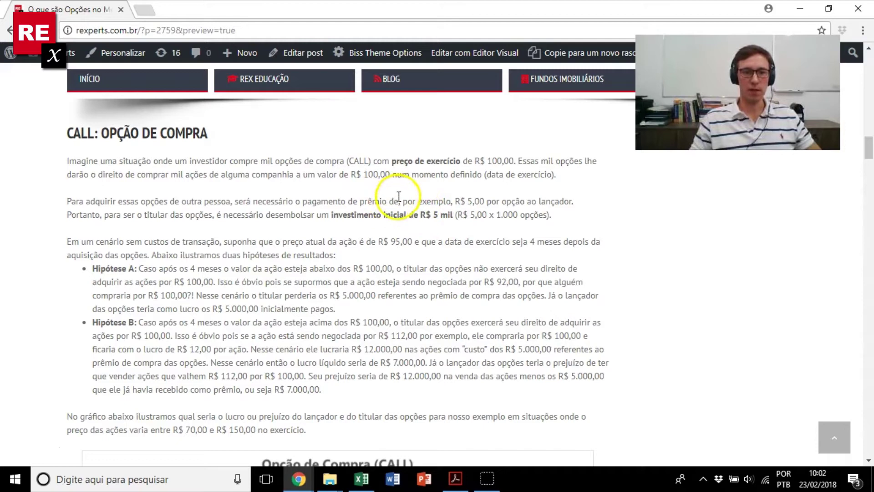
Switch to the Excel workbook and examine the Opção de Compra (CALL) chart beside the calculation table.
key("alt+Tab")
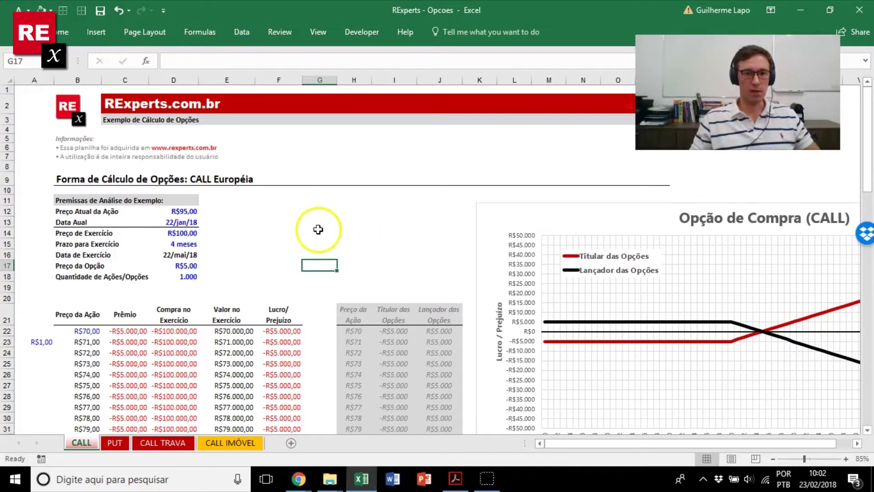
scroll(279, 217, "down", 2)
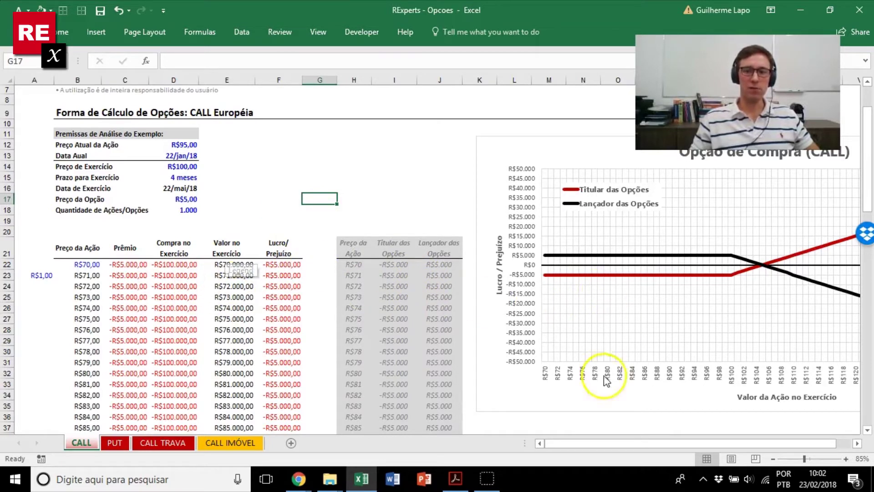
left_click_drag(608, 442, 658, 445)
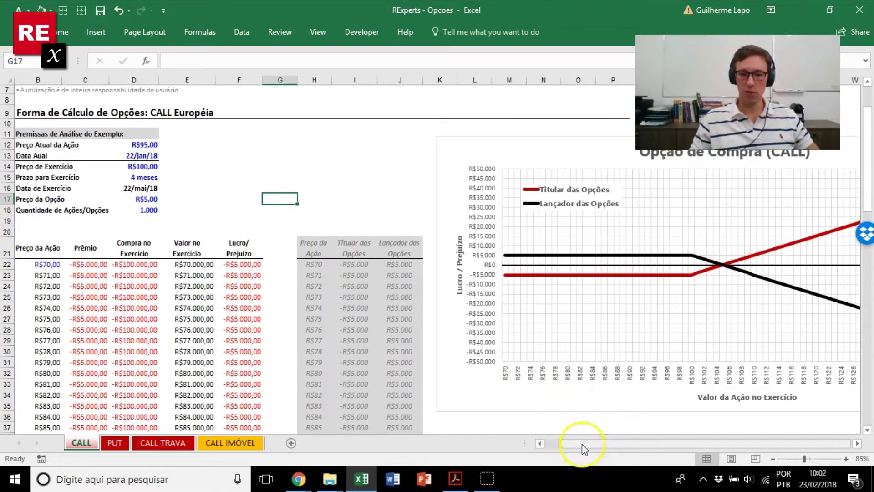
left_click(552, 446)
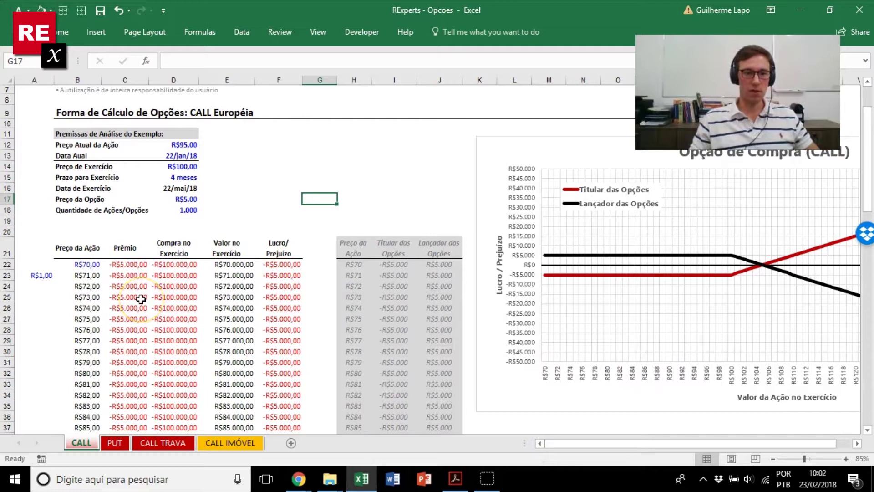
Highlight the example's premises in turn: current share price and date, exercise price, and quantity of shares/options.
left_click_drag(68, 145, 95, 146)
left_click(246, 189)
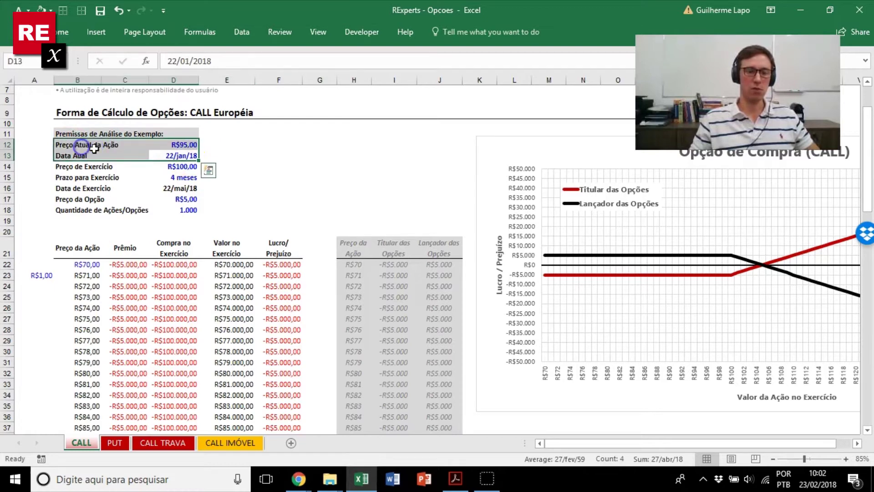
left_click(250, 156)
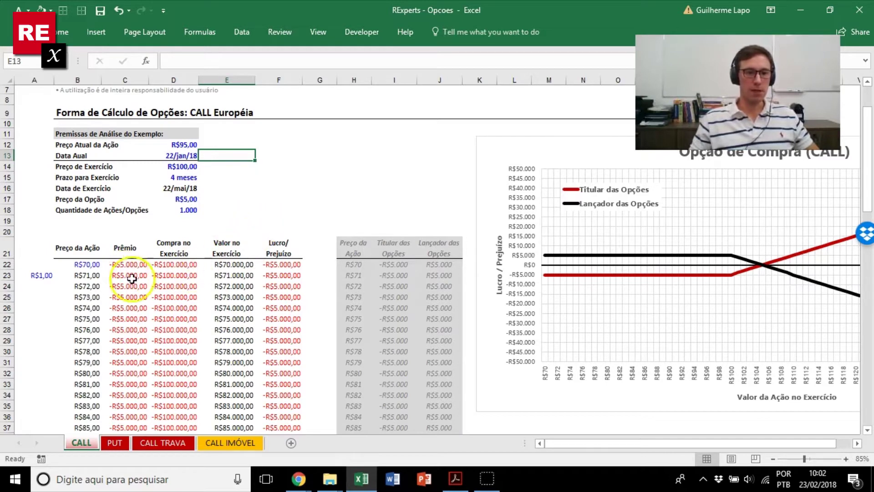
left_click_drag(93, 170, 186, 165)
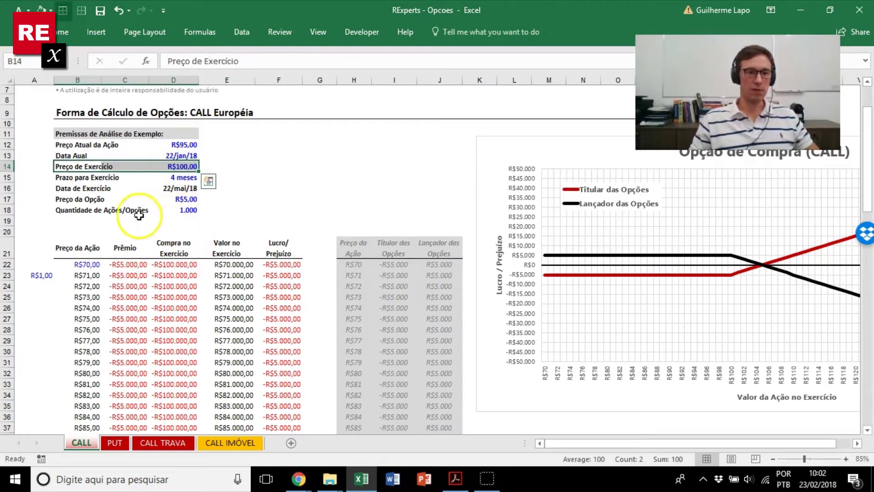
left_click_drag(73, 211, 171, 210)
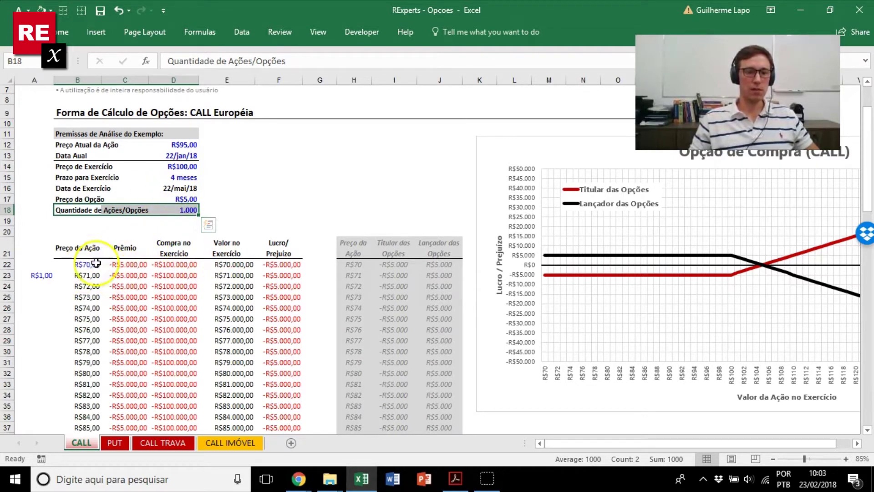
Highlight the Preço da Ação column, select its first values from B22, and go to the last price in the series.
left_click(95, 249)
left_click(86, 275)
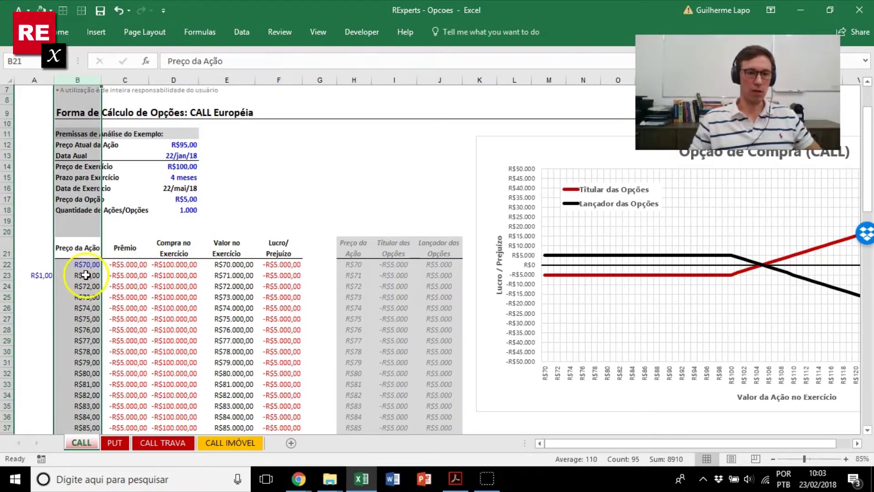
left_click_drag(91, 260, 94, 373)
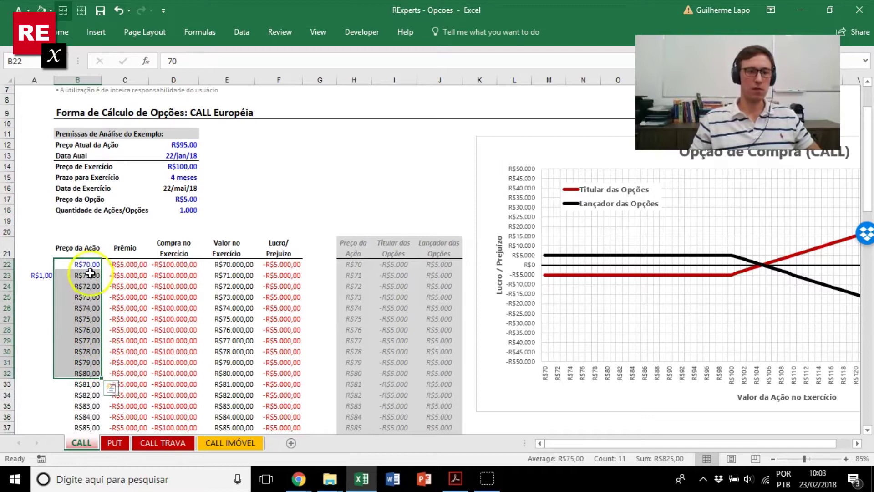
left_click(87, 264)
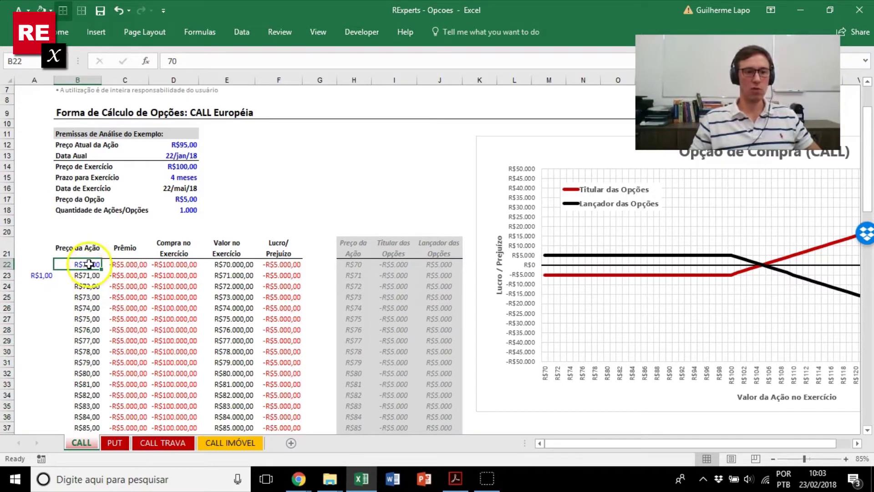
double_click(107, 270)
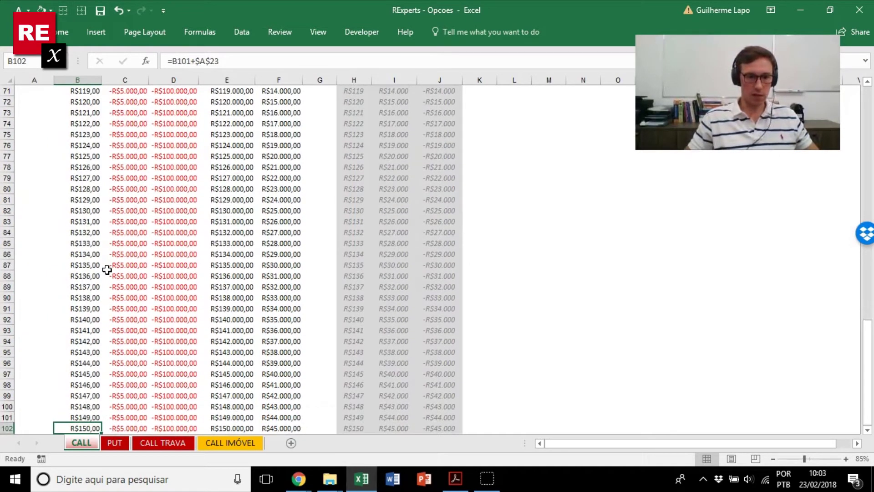
Return to the premises block and select the current share price in D12.
key("ctrl+Up")
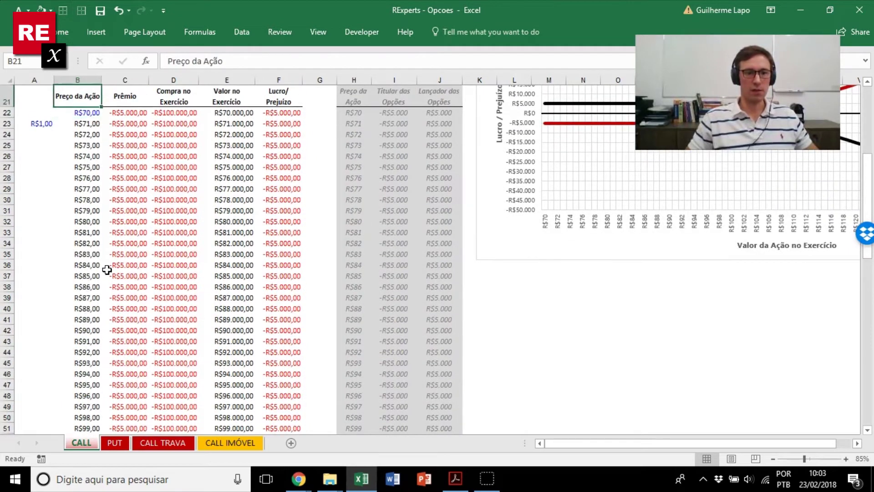
key("ctrl+Up")
key("ctrl+Up")
key("ctrl+Up")
key("Down")
key("Down")
key("Down")
key("Right")
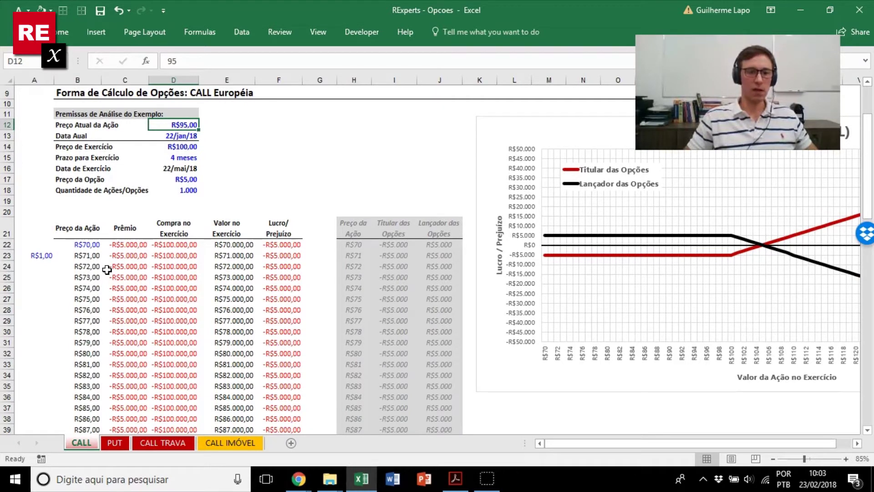
Select the Preço da Ação series from its first value in B22 downward, and return to the sheet's title in B9.
key("Down")
key("Left")
key("Down")
key("Down")
key("Down")
key("Down")
key("Down")
key("Down")
key("Down")
key("Down")
key("Down")
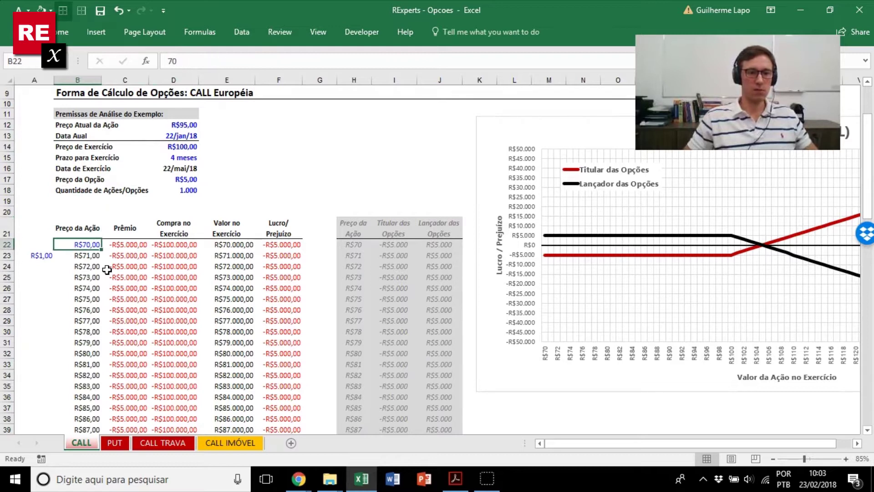
key("ctrl+shift+Down")
key("ctrl+Up")
key("ctrl+Up")
key("ctrl+Up")
key("ctrl+Up")
key("ctrl+Up")
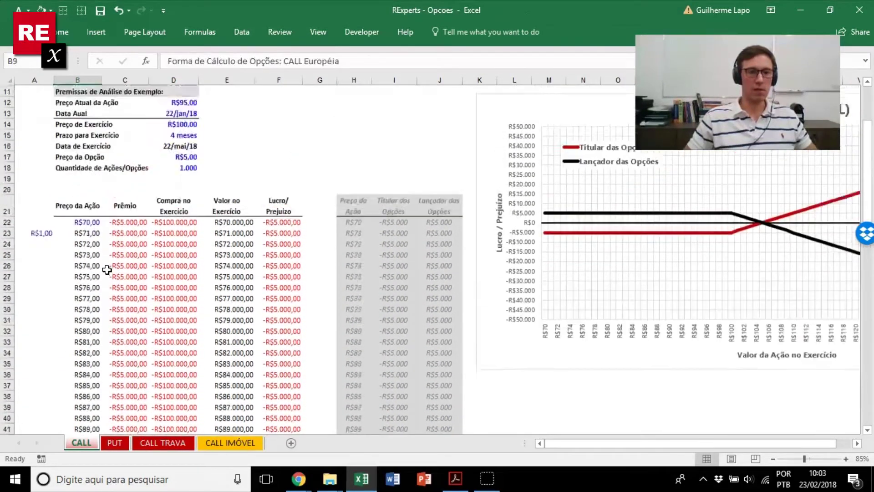
Step through the premises rows from the current share price to the quantity of options, highlighting the Prazo para Exercício row.
key("Down")
key("Down")
key("Down")
key("Down")
key("Down")
key("Down")
key("Down")
key("Down")
key("Down")
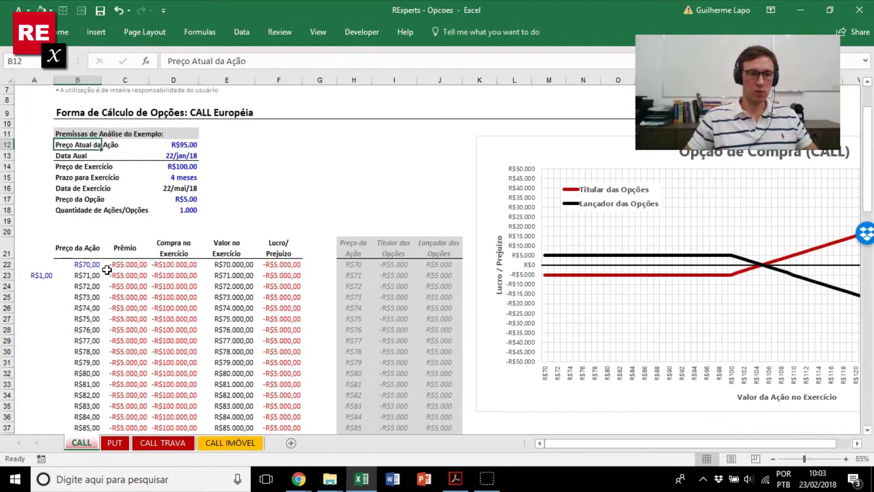
key("Up")
key("shift+space")
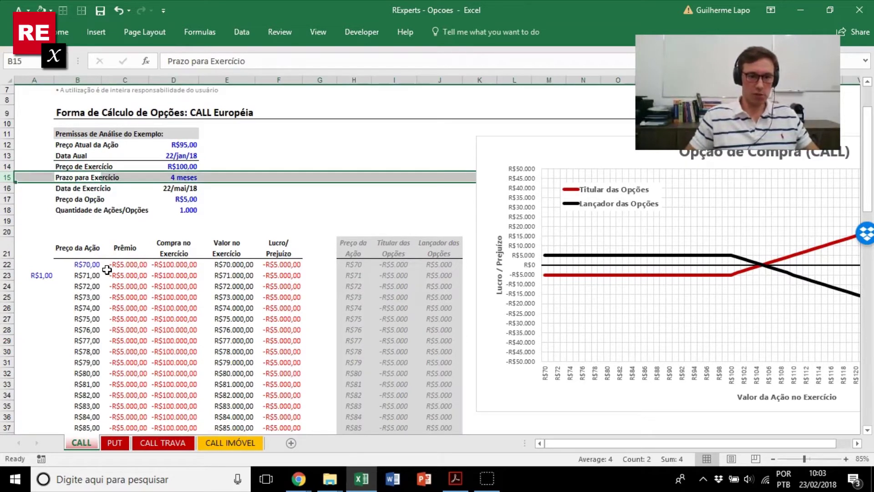
key("Down")
key("Down")
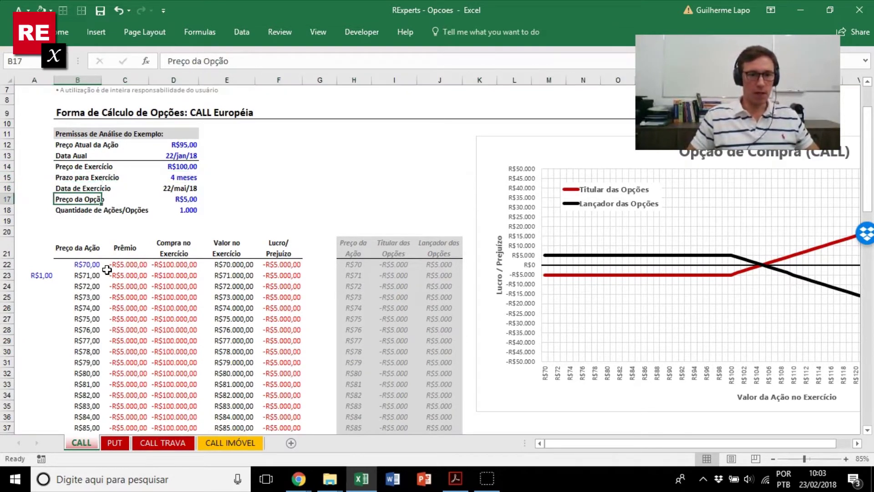
key("Down")
key("Right")
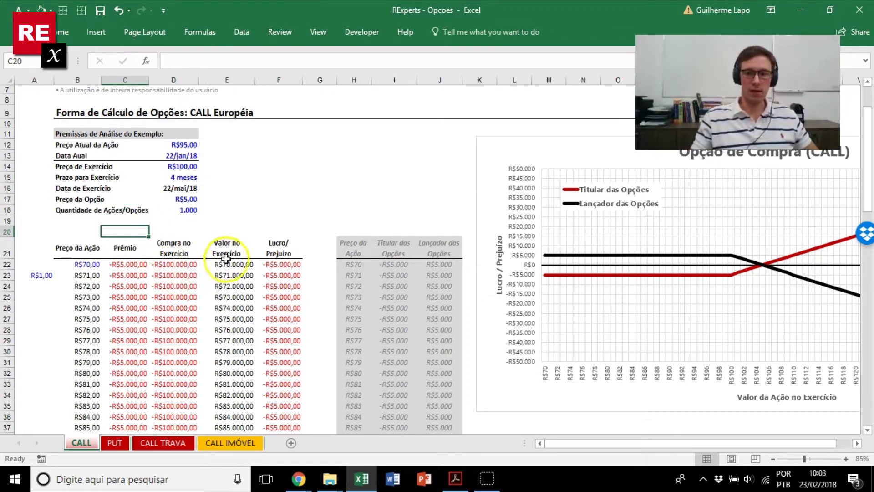
Inspect the formula of the first Prêmio value in C22, leaving it unedited, and return to that cell.
double_click(137, 266)
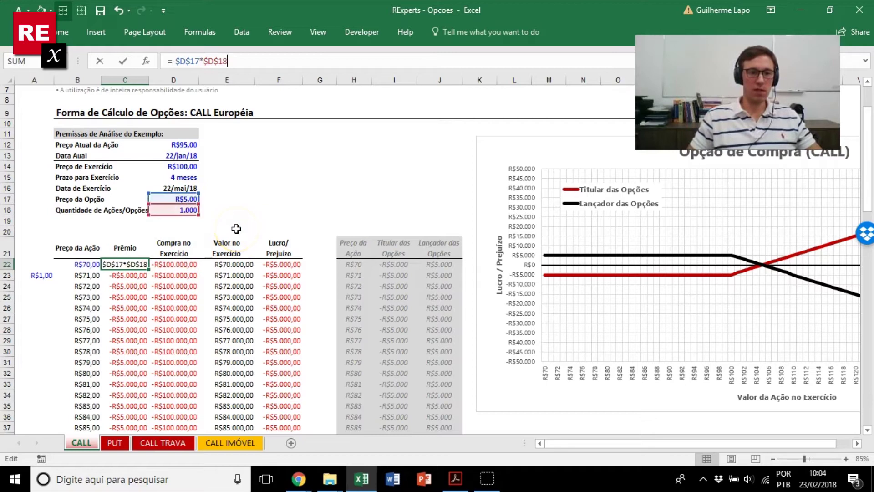
key("Return")
key("Return")
key("Return")
key("Return")
key("Return")
key("Return")
key("Return")
key("Up")
key("Up")
key("Up")
key("Up")
key("Up")
key("Up")
Select the Prêmio values from C22 down the column.
key("shift+Down")
key("shift+Down")
key("shift+Down")
key("shift+Down")
key("shift+Down")
key("shift+Down")
key("shift+Down")
key("shift+Down")
key("shift+Down")
key("shift+Down")
key("shift+Down")
key("shift+Down")
key("shift+Down")
key("shift+Down")
key("shift+Down")
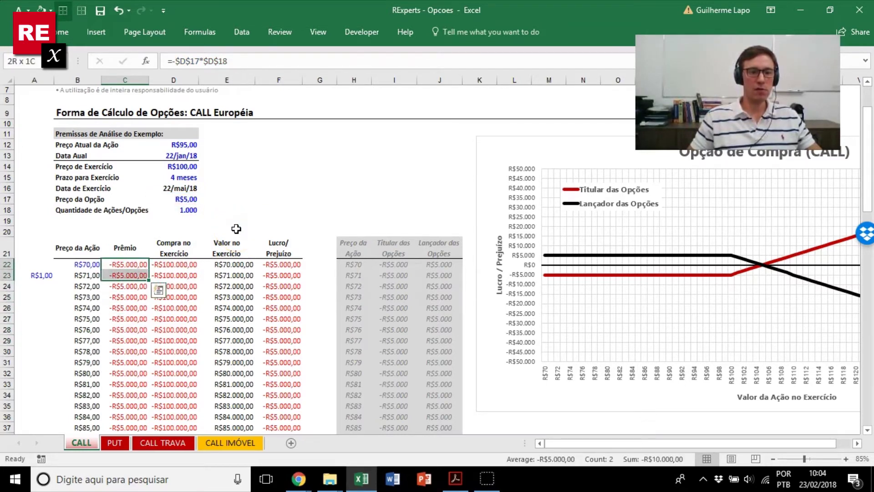
scroll(237, 229, "down", 3)
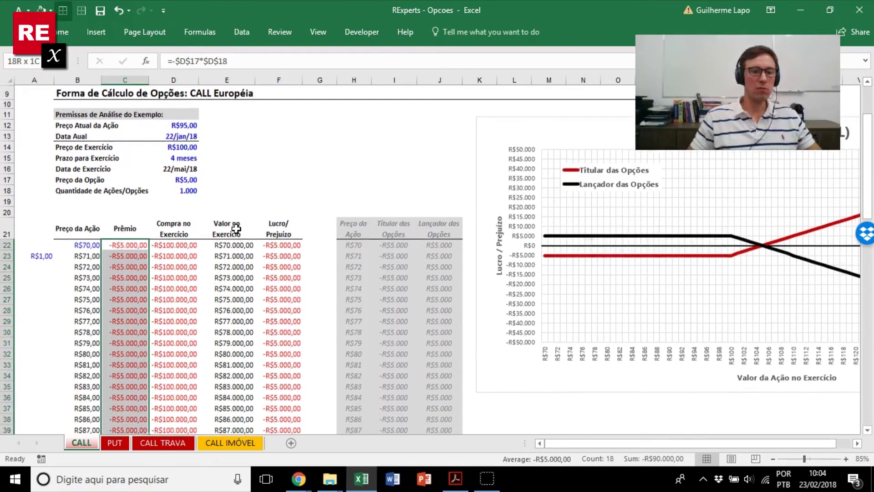
Check the Prêmio column from C22 down to its last value in C102, and return to the top of the column.
key("Down")
key("Up")
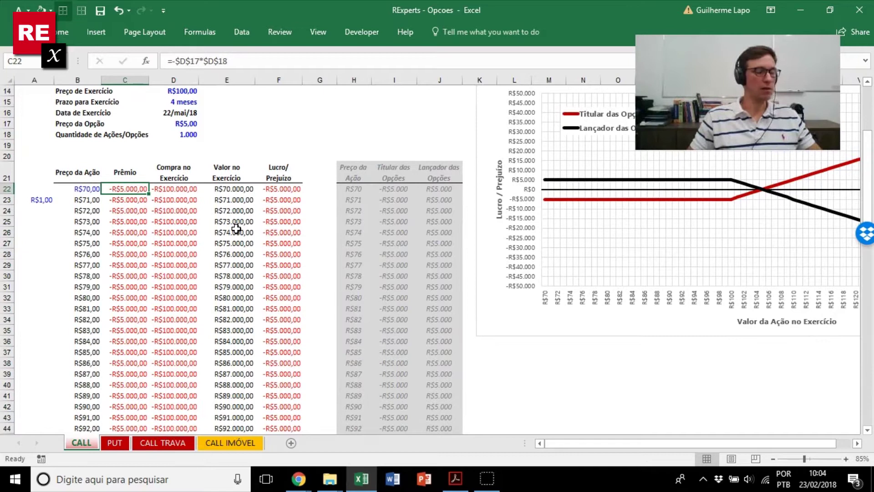
key("ctrl+Down")
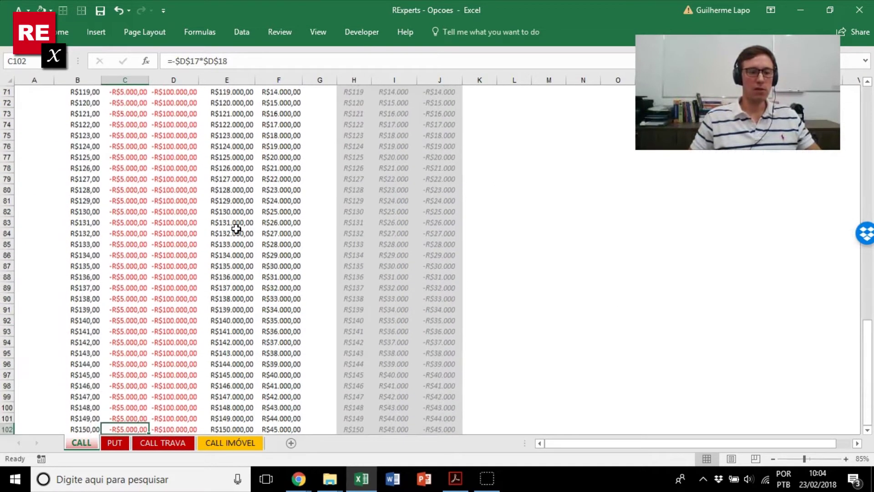
key("ctrl+Up")
key("ctrl+Up")
Step down the Prêmio column to C24, highlight the whole of column C, and end on C23.
key("Down")
key("Down")
key("Down")
key("Down")
key("Down")
key("Down")
key("Down")
key("Down")
key("Down")
key("Down")
key("Down")
key("Down")
key("Down")
key("Down")
key("Down")
key("Down")
key("Down")
key("Down")
key("Down")
key("Down")
key("ctrl+space")
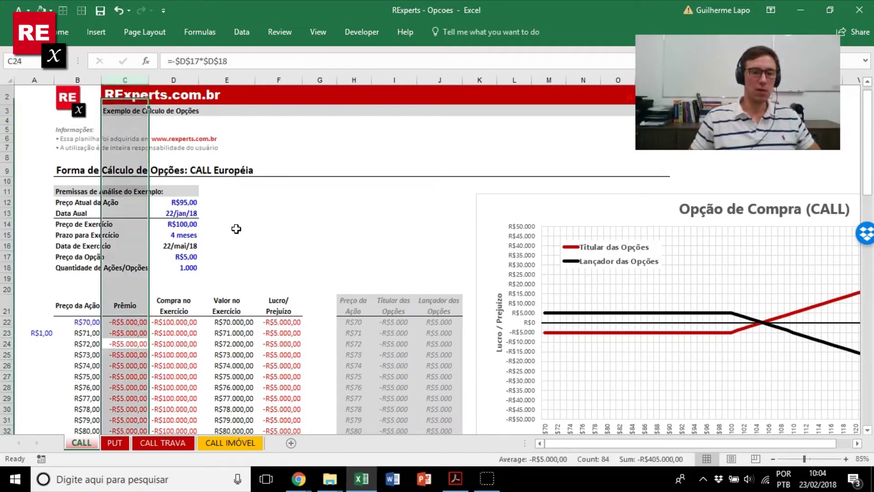
key("Down")
key("Up")
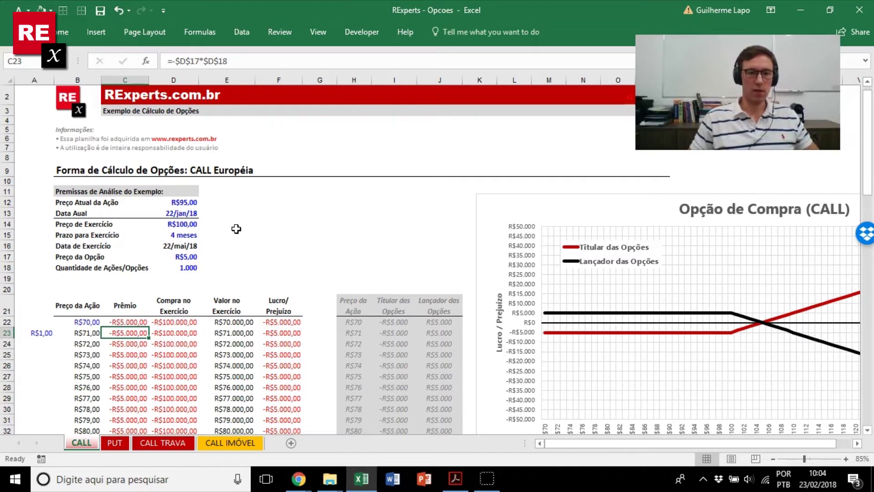
Highlight the Preço de Exercício row in the premises, and step down to the Quantidade de Ações/Opções value in D18.
key("Right")
key("Up")
key("Up")
key("Up")
key("Up")
key("Up")
key("Up")
key("Up")
key("Up")
key("Up")
key("shift+Left")
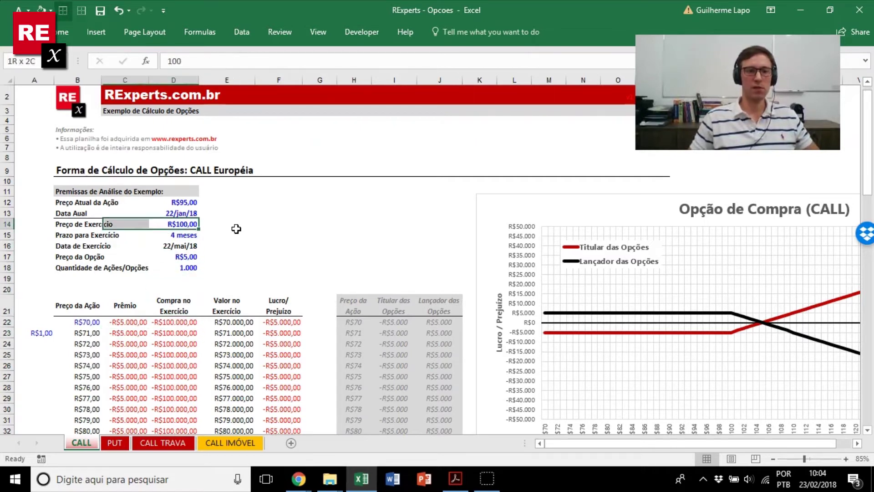
key("shift+Left")
key("shift+Right")
key("shift+Right")
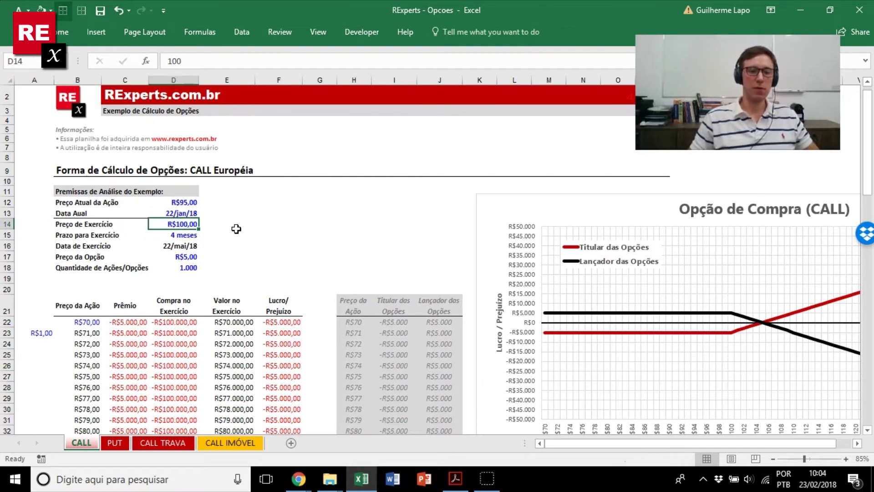
key("Down")
key("Down")
key("Down")
key("Down")
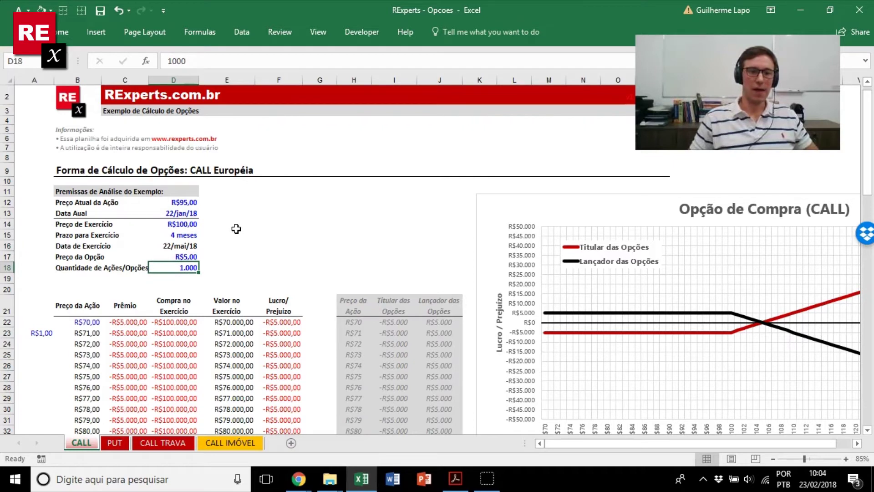
Inspect the Compra no Exercício formulas row by row from D22 downward, leaving them unedited, and return to the column's header.
key("Down")
key("Down")
key("Down")
key("Down")
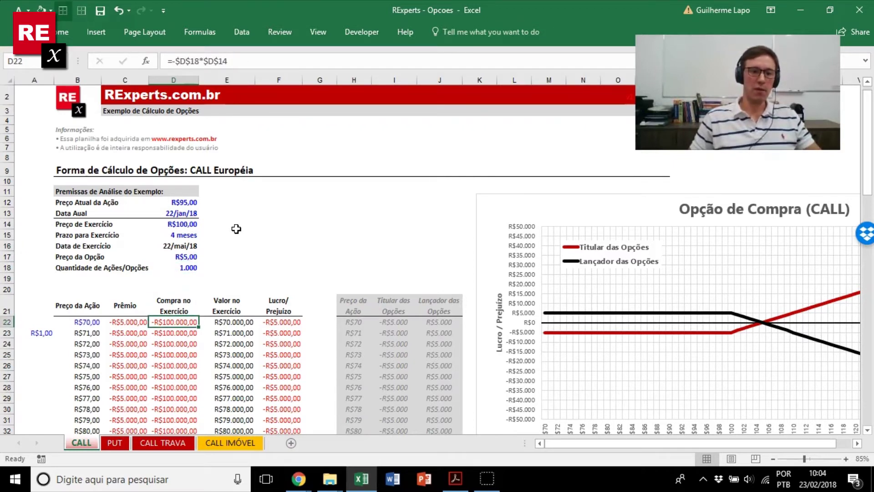
key("F2")
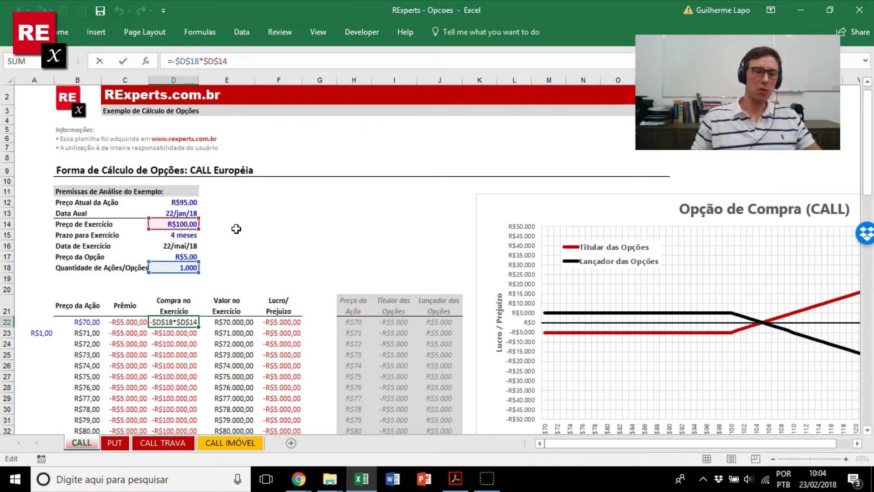
key("Return")
key("F2")
key("Return")
key("F2")
key("Return")
key("F2")
key("Return")
key("F2")
key("Return")
key("F2")
key("Return")
key("Return")
key("F2")
key("Return")
key("F2")
key("Return")
key("F2")
key("Return")
key("ctrl+Up")
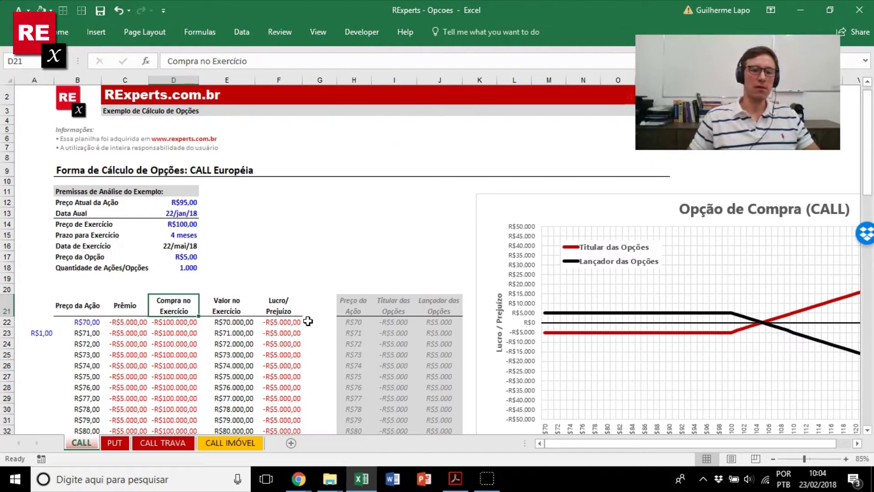
Inspect the formula of the first Valor no Exercício value in E22, leaving it unedited.
key("Down")
key("Right")
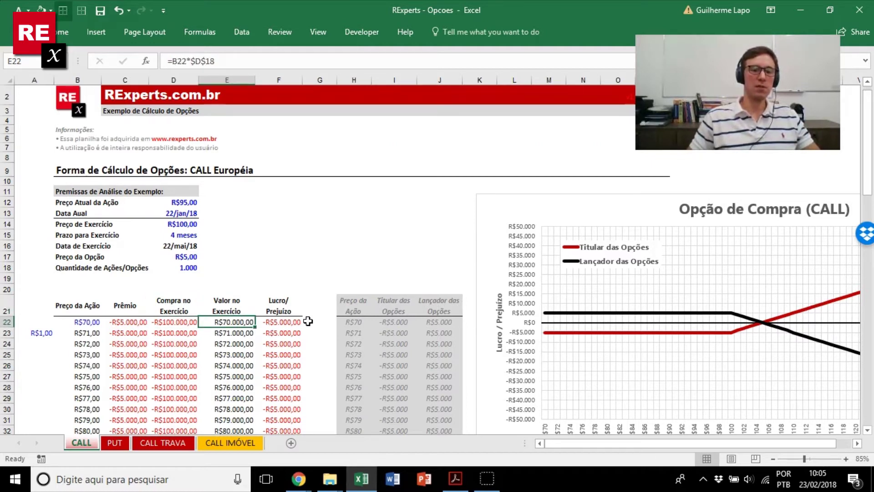
key("F2")
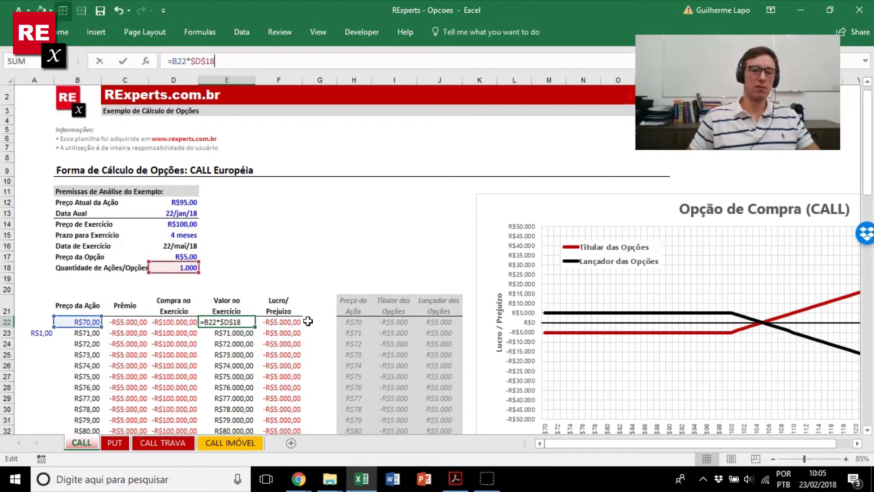
key("Escape")
key("F2")
key("Escape")
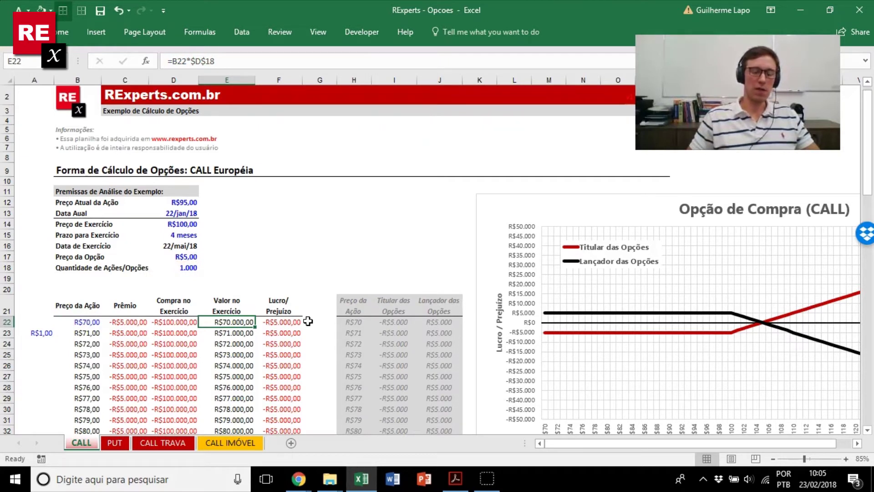
Highlight the exercise purchase and value in D22:E22, and inspect the Lucro/Prejuízo formula in F22 without editing it.
key("Left")
key("shift+Right")
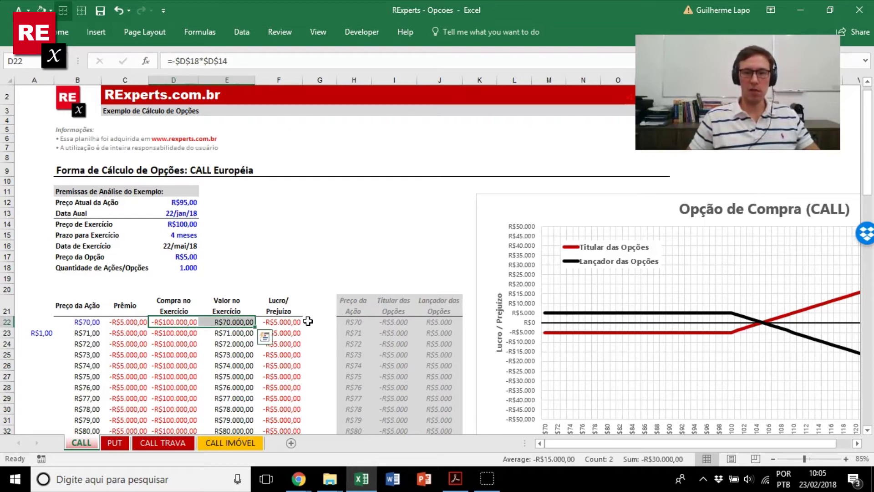
key("Right")
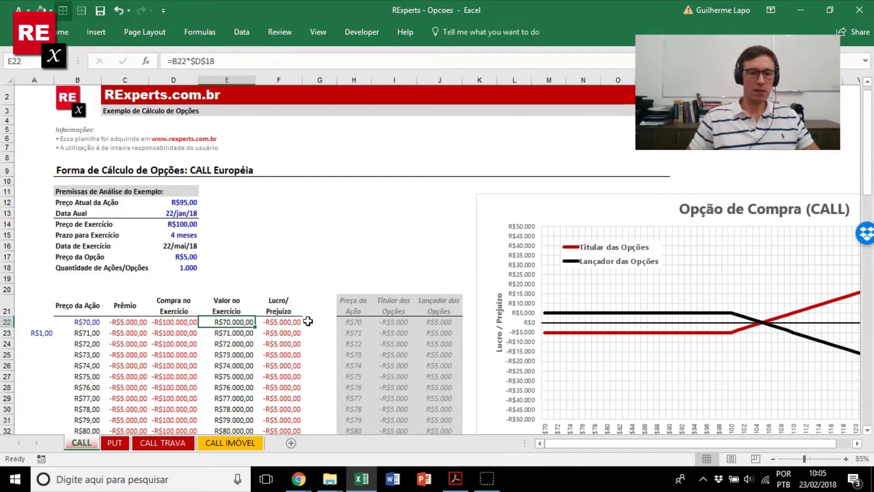
key("Right")
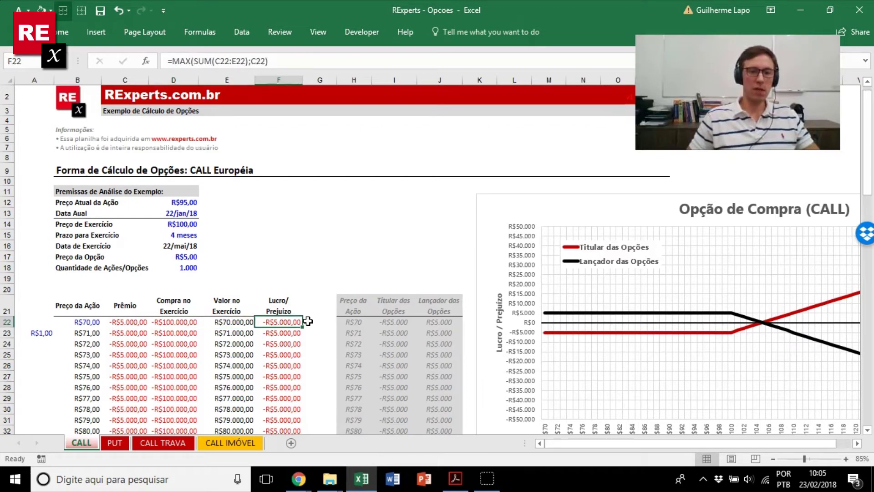
key("F2")
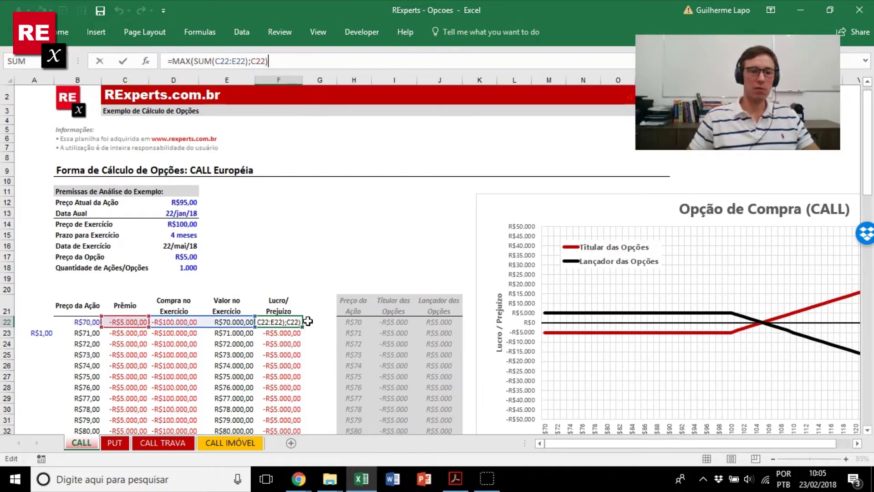
key("Escape")
Highlight the exercise purchase and value in row 23, and inspect the Lucro/Prejuízo formula in F23 without editing it.
key("Down")
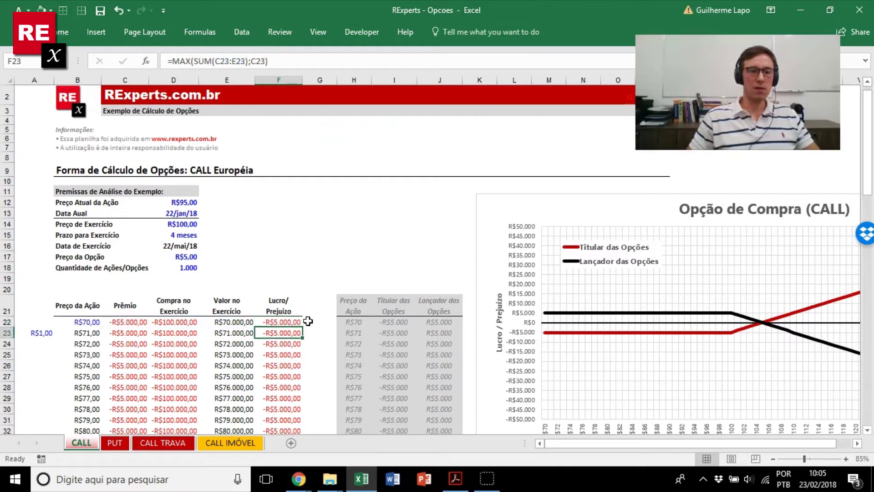
key("Left")
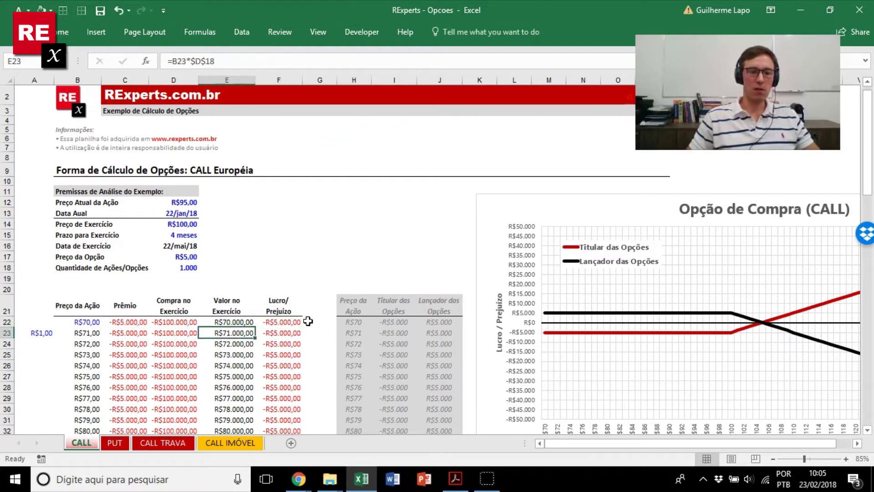
key("shift+Left")
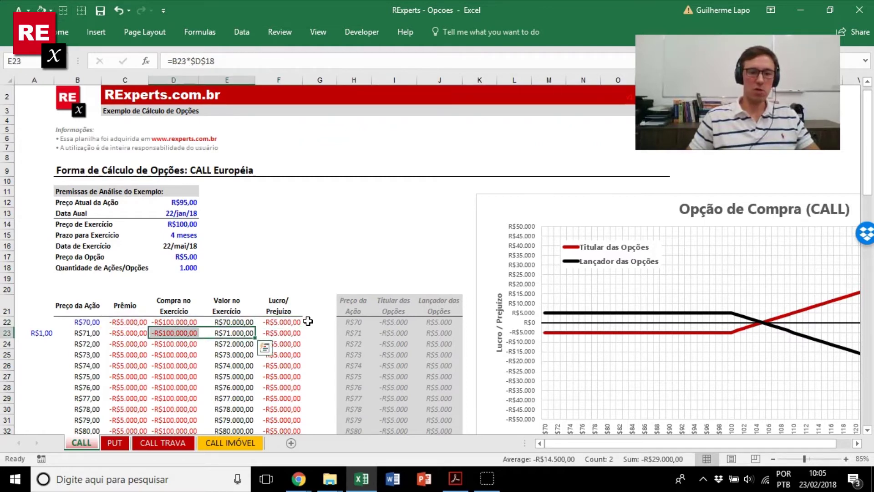
key("Right")
key("F2")
key("Escape")
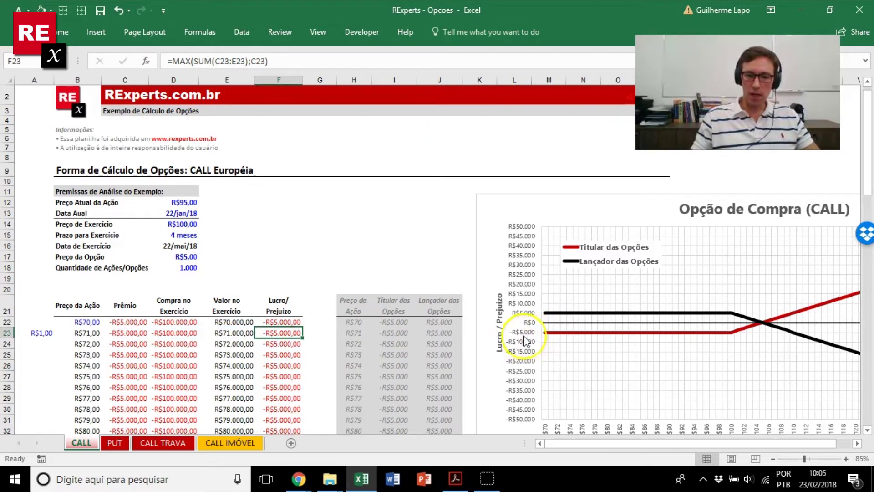
Select the Lucro/Prejuízo values in F23:F31 and from F52 up to F33, and compare them with the Opção de Compra chart.
left_click_drag(287, 334, 292, 419)
scroll(292, 389, "down", 2)
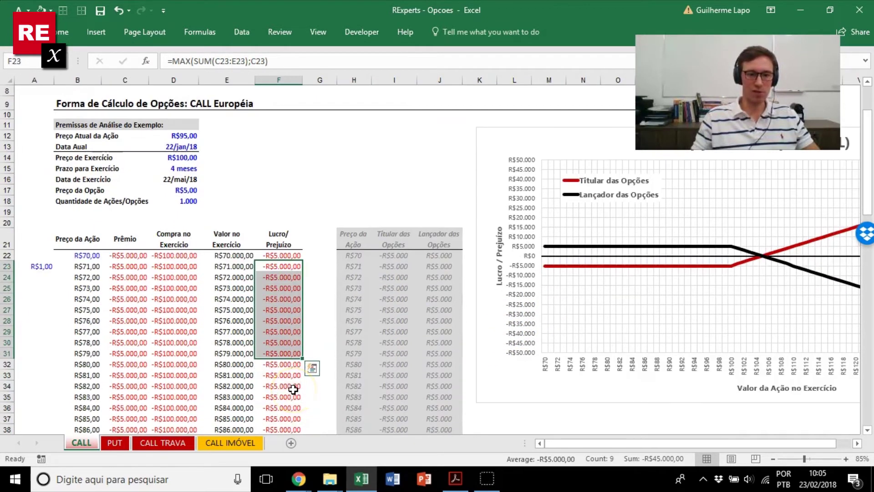
scroll(291, 390, "down", 6)
left_click(91, 375)
left_click_drag(91, 375, 278, 171)
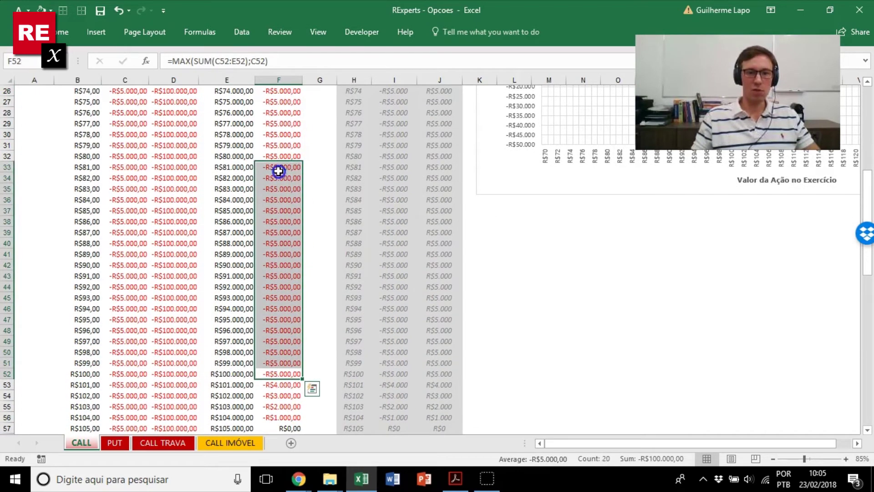
scroll(423, 255, "up", 4)
scroll(552, 219, "up", 1)
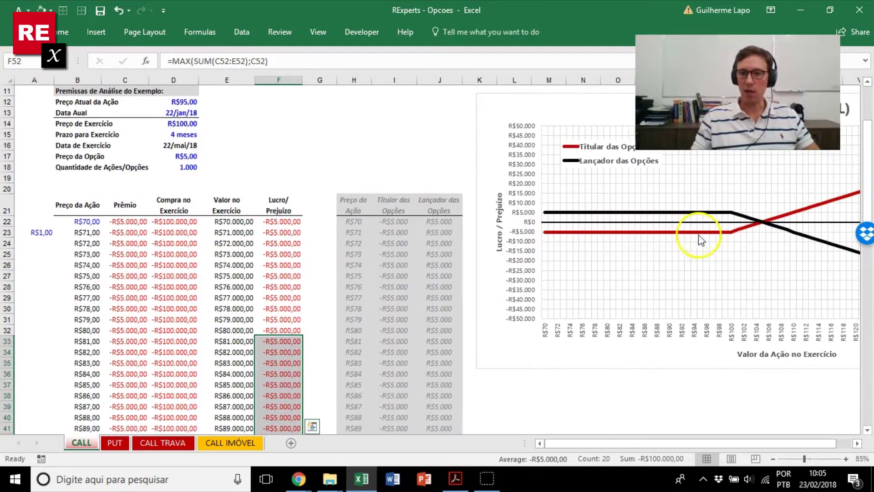
mouse_move(731, 238)
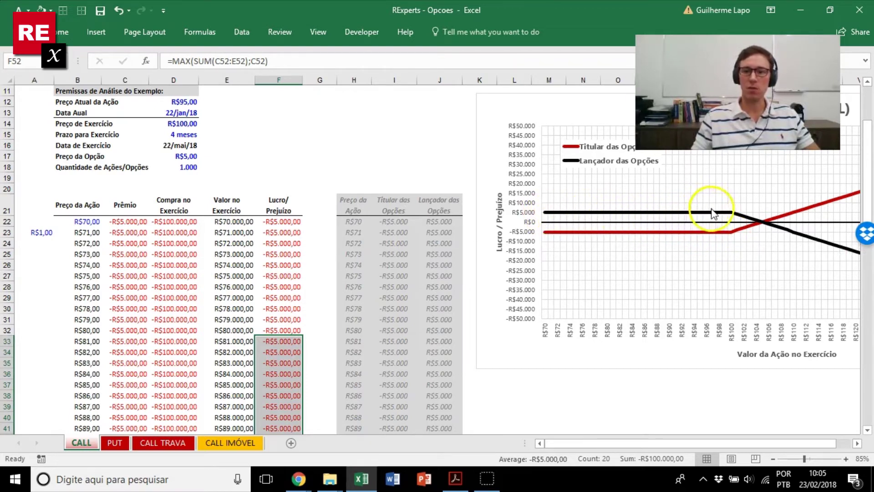
Step through the Prêmio, Compra no Exercício, Valor no Exercício and Lucro/Prejuízo cells of the R$101,00 share price in row 53.
scroll(255, 378, "down", 3)
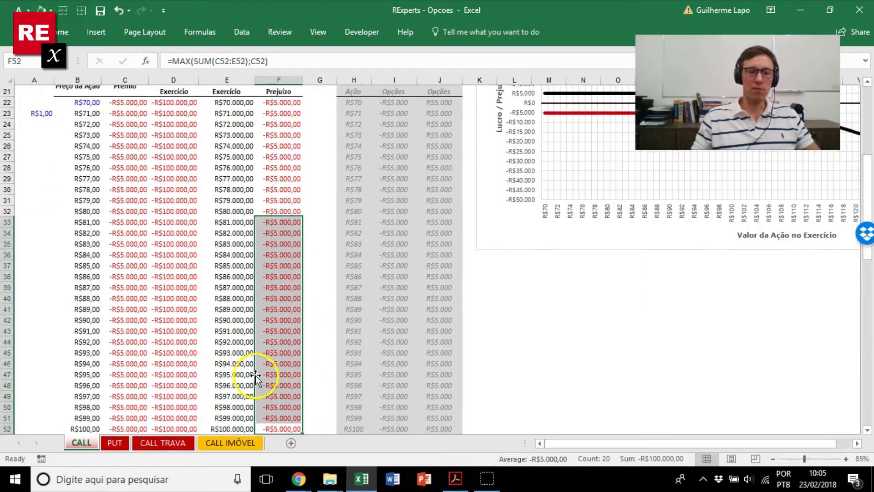
scroll(255, 378, "down", 3)
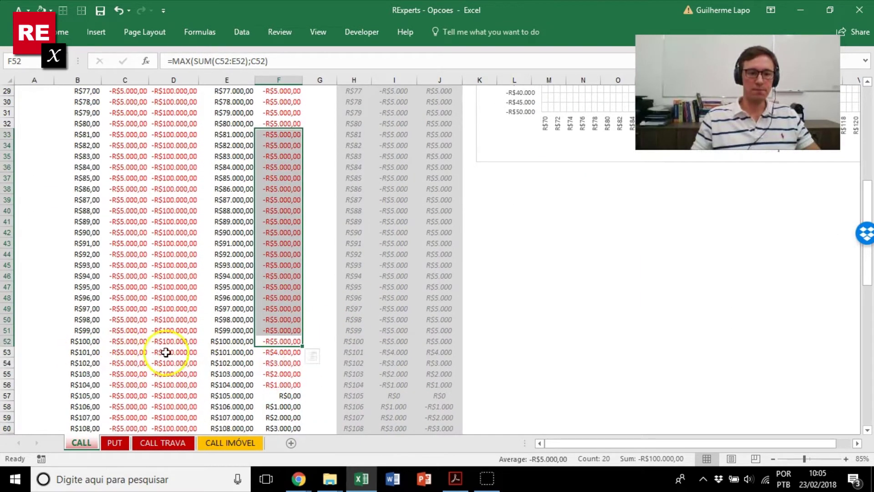
left_click(233, 353)
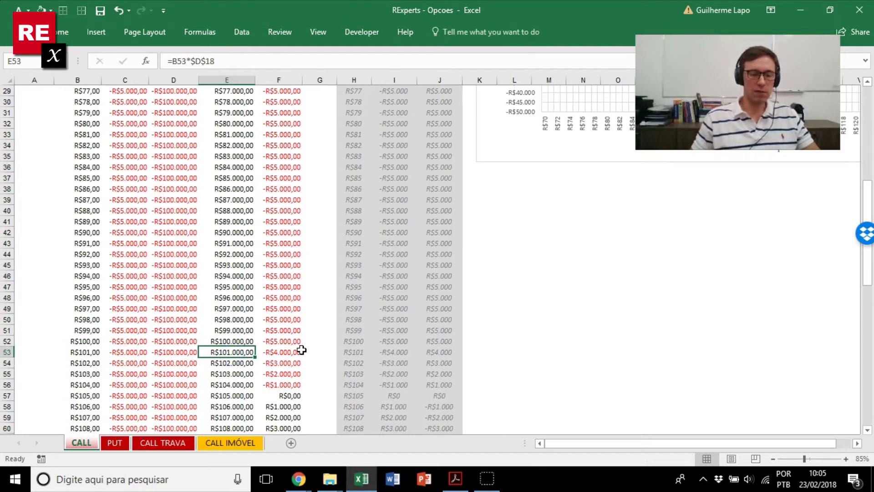
key("Left")
key("Left")
key("Right")
key("Right")
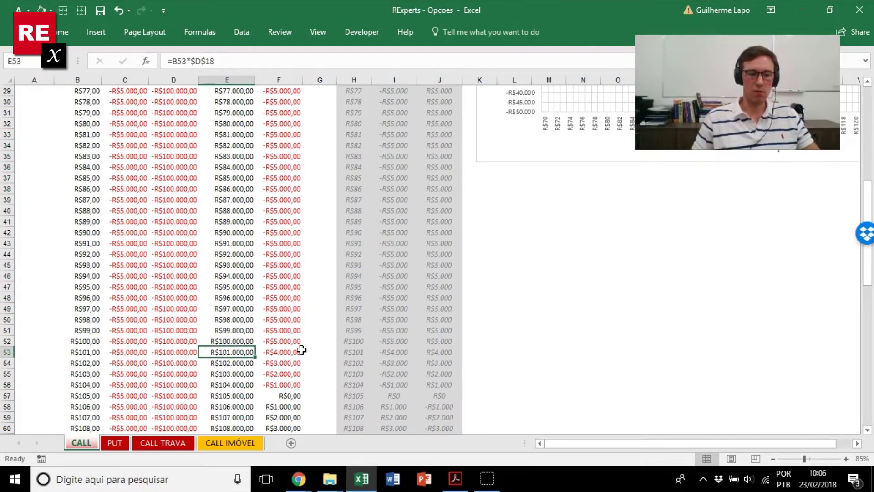
key("Left")
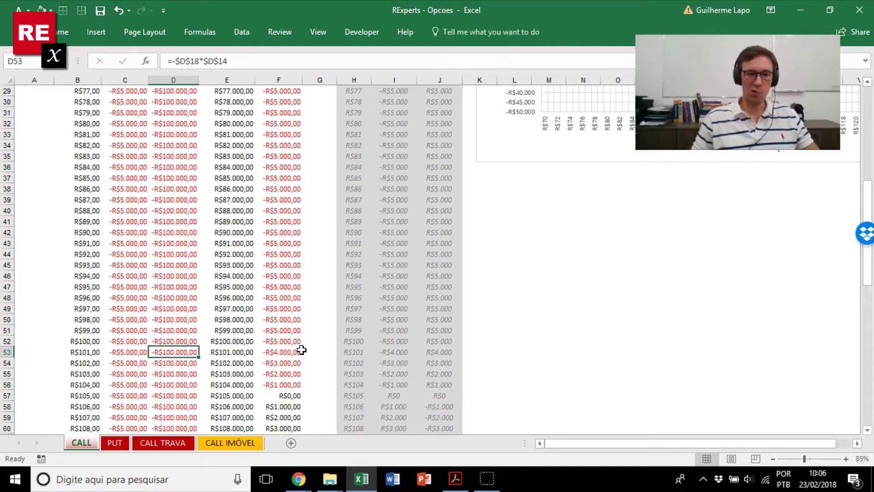
key("Right")
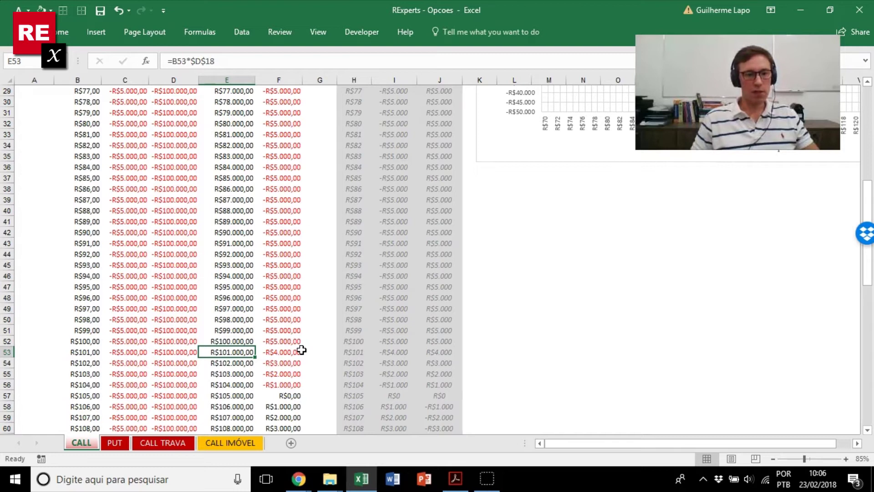
key("Left")
key("Left")
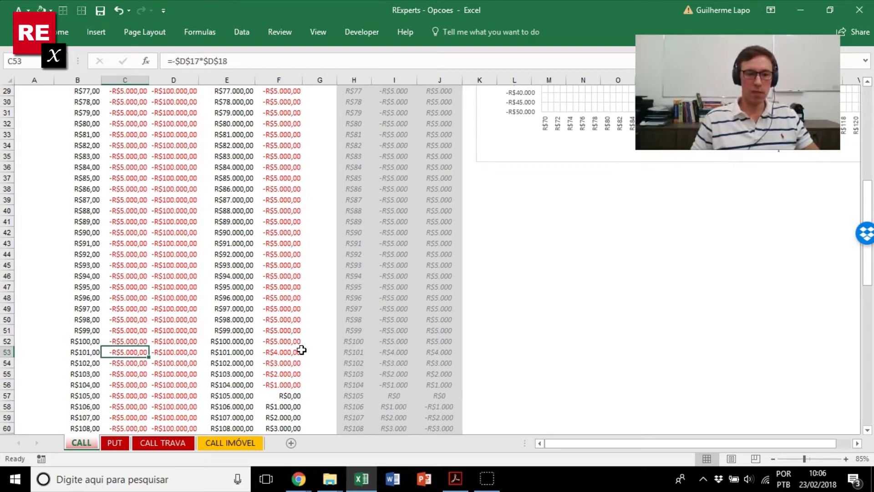
key("Right")
key("Right")
key("Right")
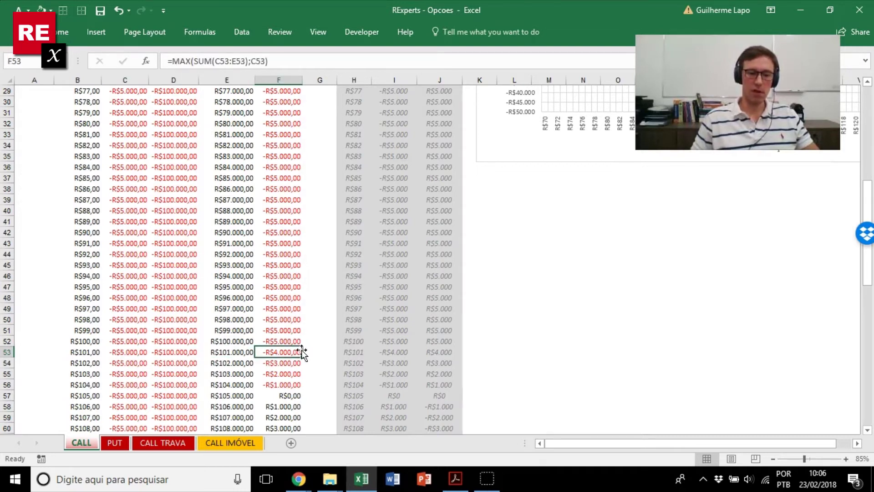
Select the Lucro/Prejuízo values from F53 downward, and highlight the whole R$105,00 row, row 57.
key("Up")
key("Down")
key("shift+Down")
key("shift+Down")
key("shift+Down")
key("shift+Down")
key("Down")
key("Down")
key("Down")
key("Down")
key("shift+space")
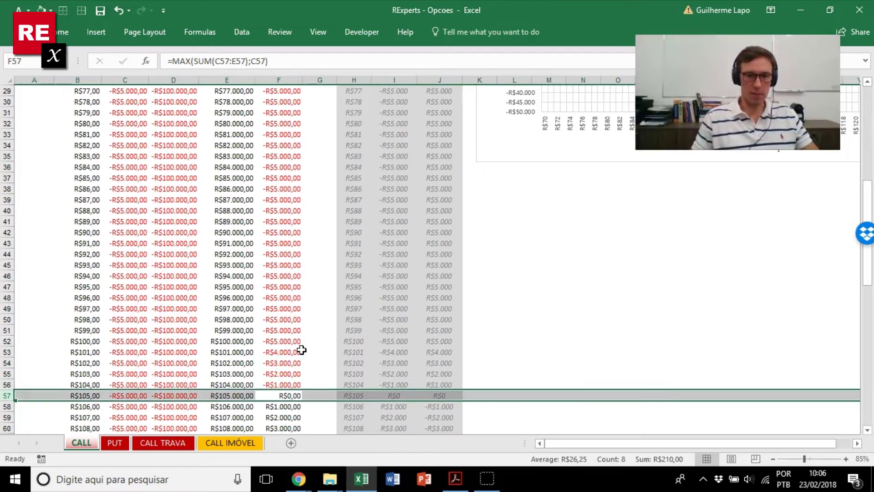
Inspect the Valor no Exercício formula in E58 without editing it, and select the Lucro/Prejuízo values in F58:F61.
key("Down")
key("Left")
key("F2")
key("Escape")
key("Right")
key("shift+Down")
key("shift+Down")
key("shift+Down")
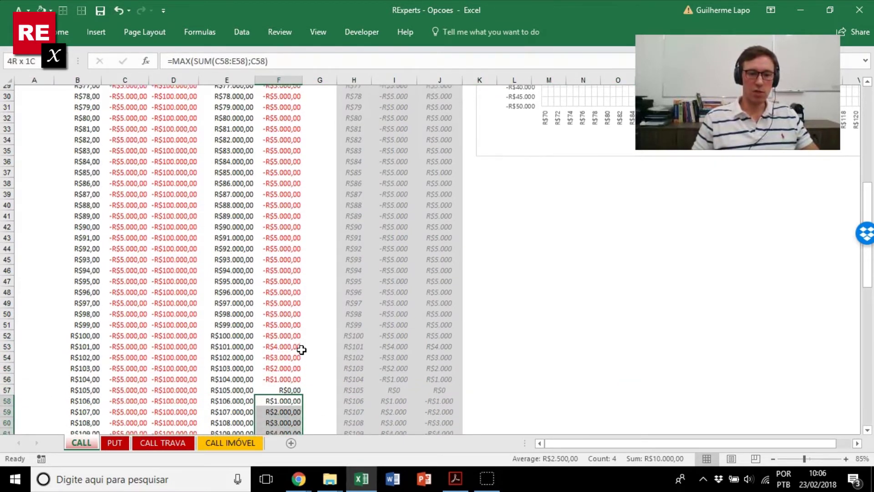
Set the Preço da Opção to R$3,00 in the CALL assumptions.
scroll(400, 345, "up", 9)
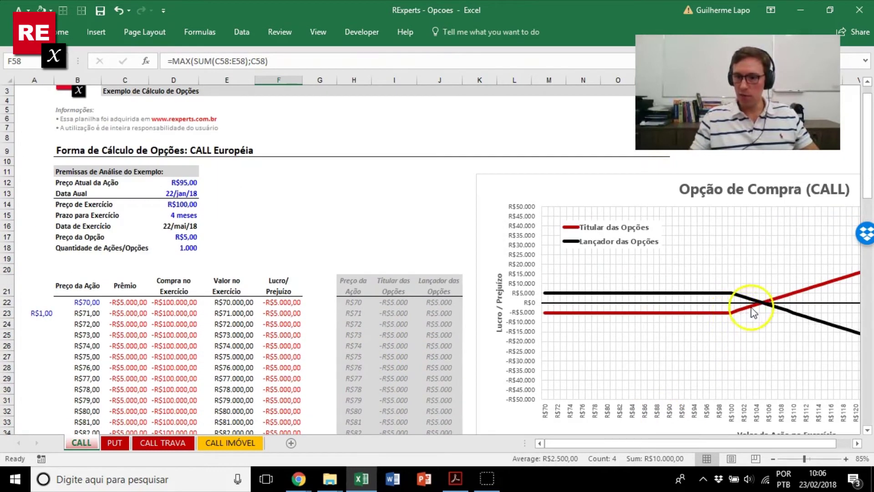
mouse_move(766, 309)
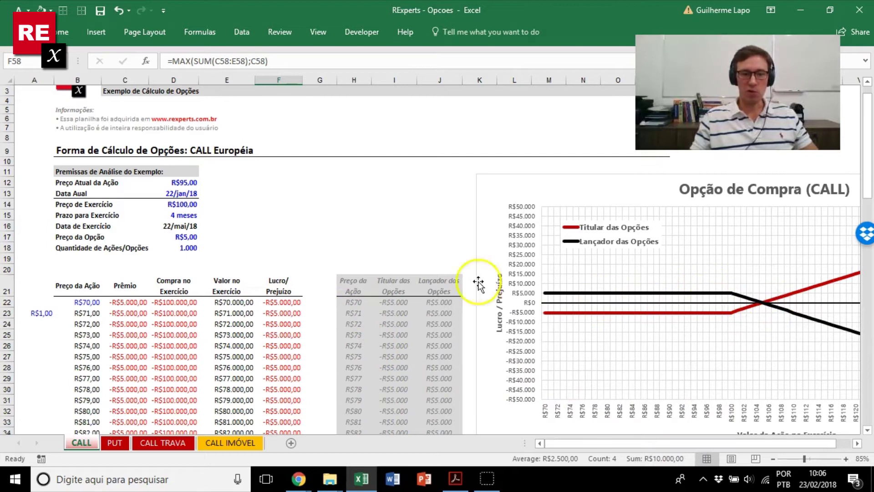
left_click(187, 237)
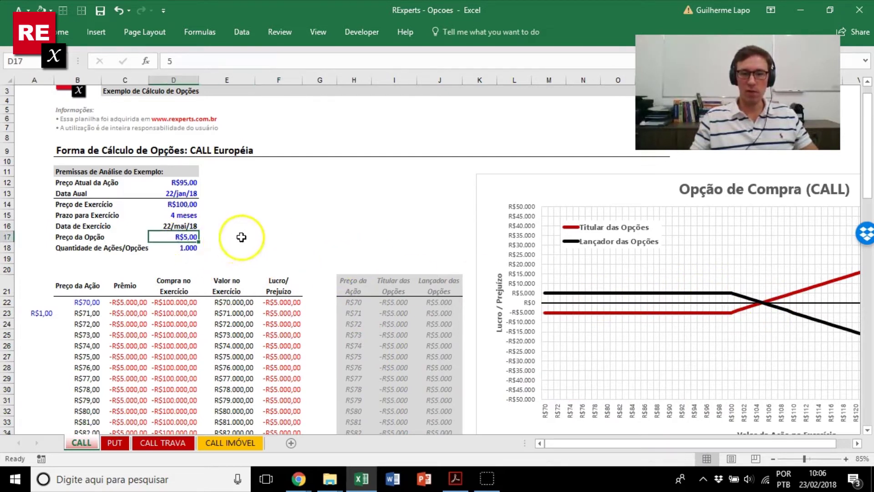
type("3")
key("Return")
Set the Preço de Exercício to 98 in the CALL assumptions.
key("Up")
key("Up")
key("Up")
key("Up")
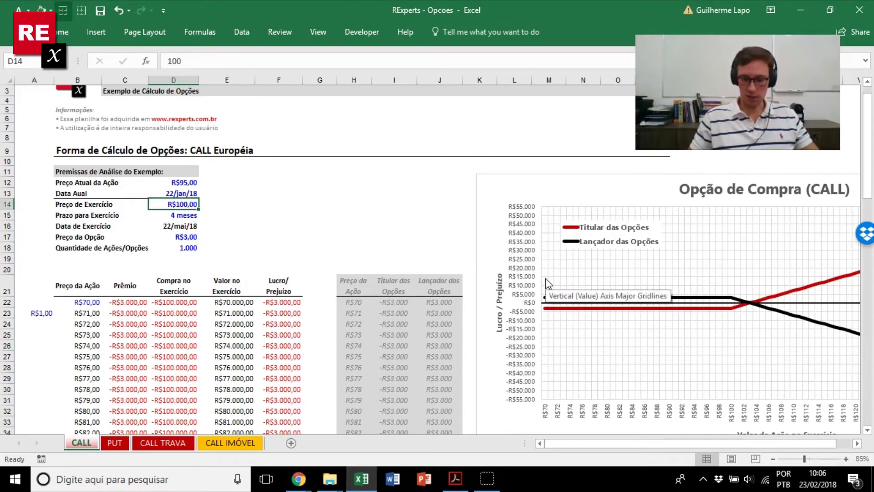
type("98")
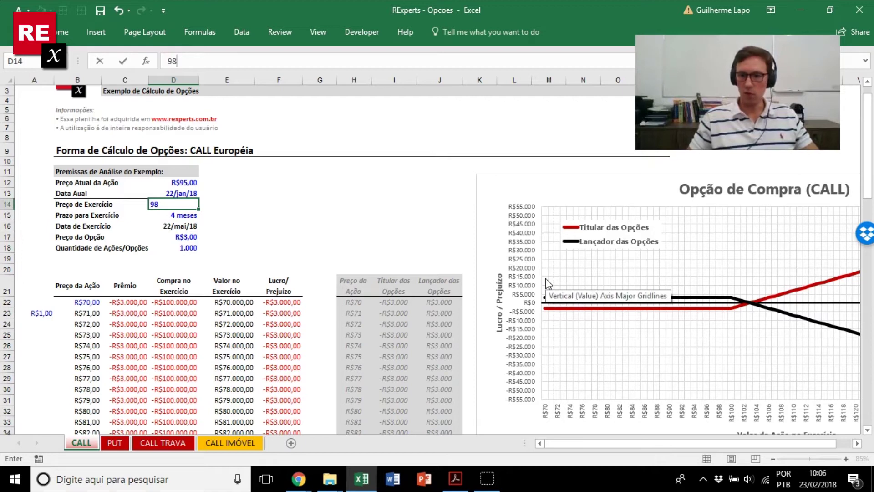
key("Return")
key("Down")
key("Up")
key("Up")
Restore the CALL assumptions to a Preço de Exercício of R$100,00 and a Preço da Opção of R$5,00.
type("100")
key("Return")
key("Down")
key("Down")
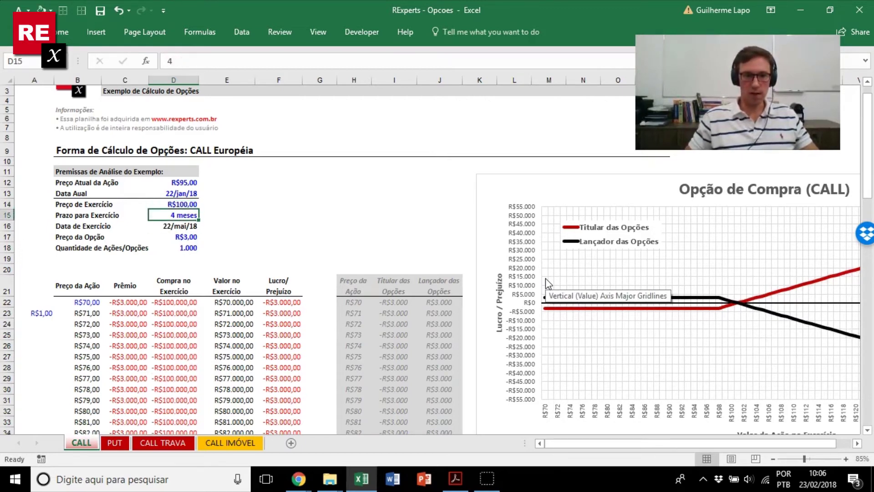
type("5")
key("Return")
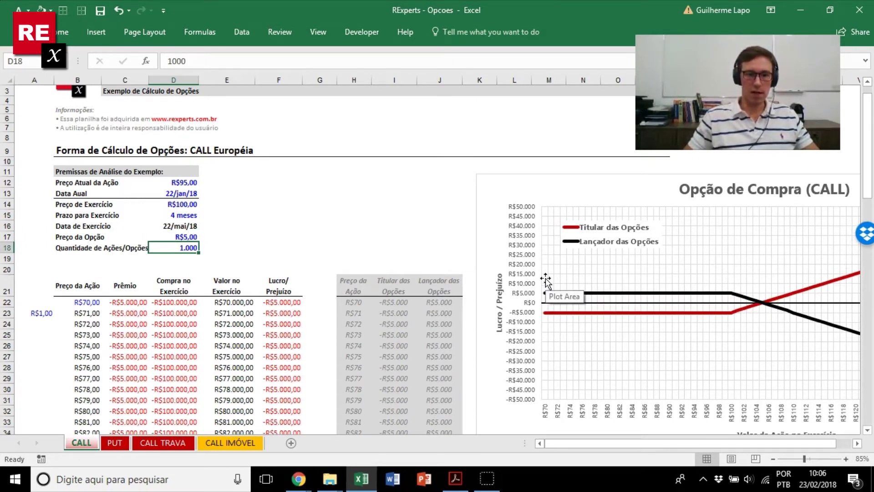
Open the PUT sheet, and switch to Chrome to consult the article's section on PUT: Opção de Venda.
scroll(378, 287, "up", 1)
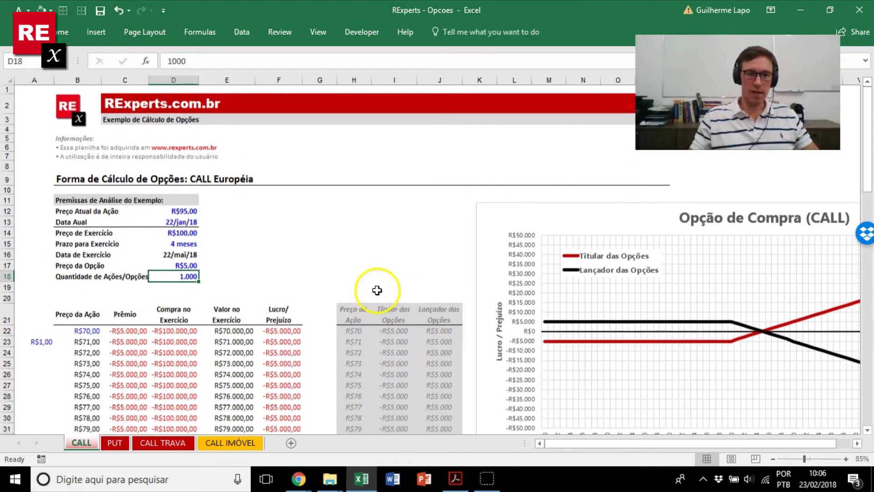
left_click(116, 443)
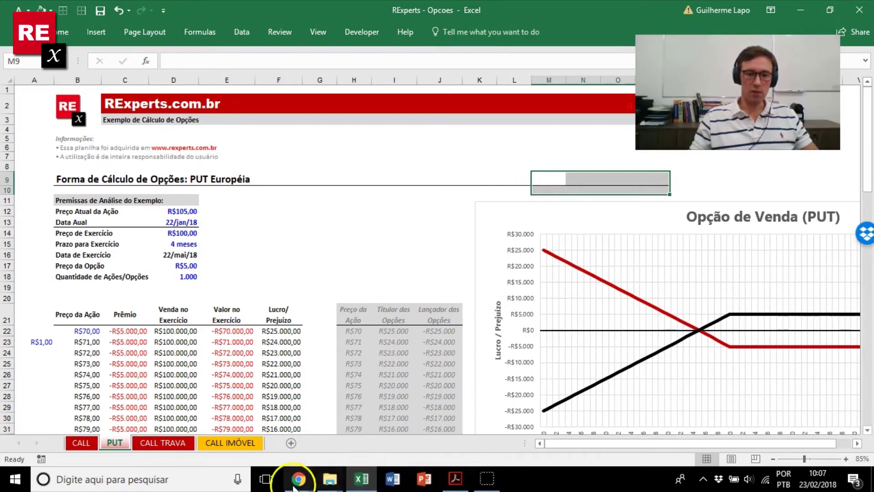
mouse_move(297, 482)
left_click(385, 423)
scroll(278, 280, "down", 3)
scroll(279, 280, "down", 10)
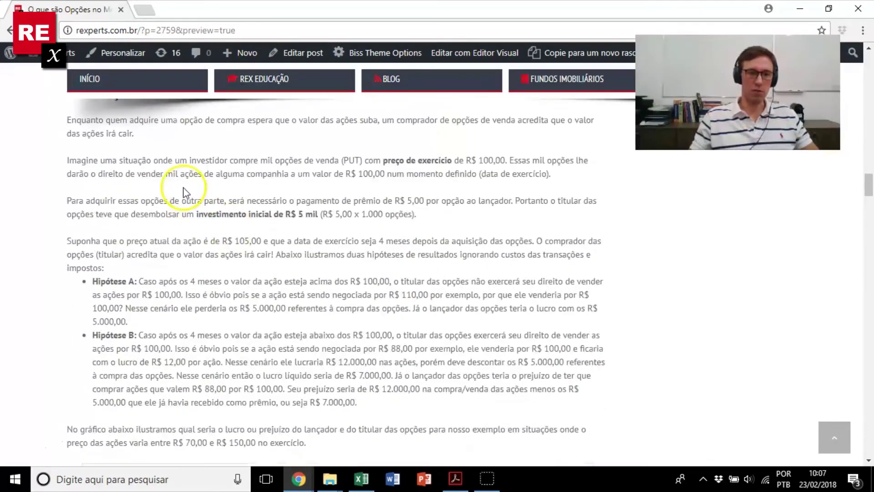
scroll(184, 192, "up", 1)
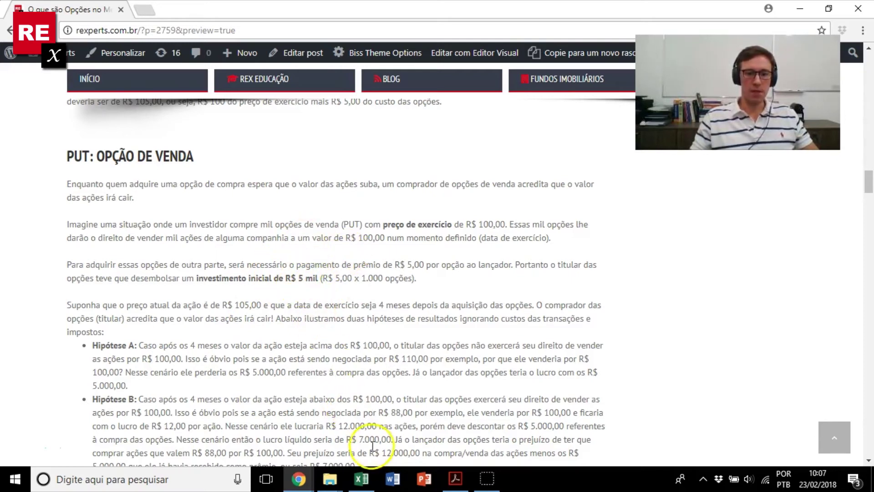
Return to Excel and inspect the Prêmio and Venda no Exercício formulas in C22 and D22 with the Preço de Exercício and Quantidade inputs.
left_click(361, 479)
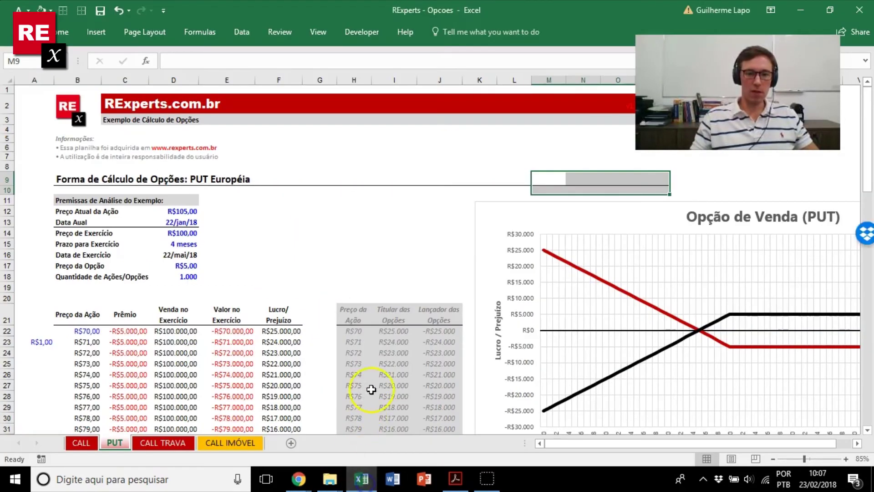
left_click(142, 332)
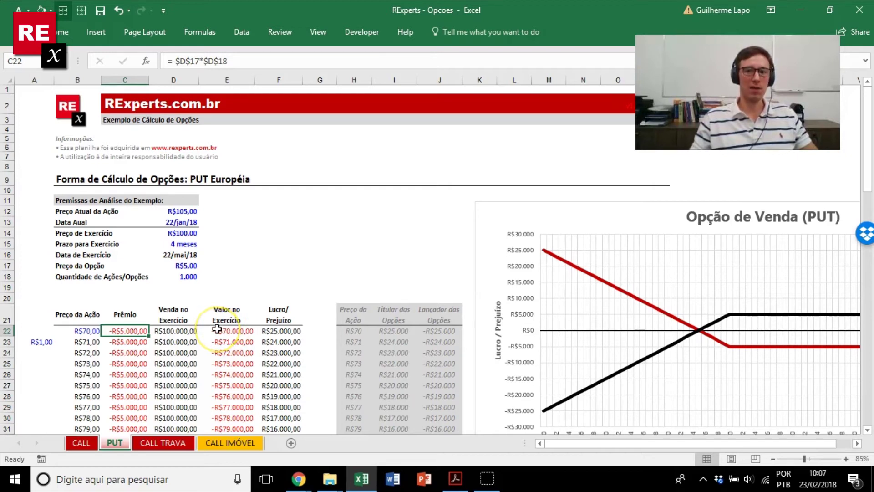
left_click(179, 332)
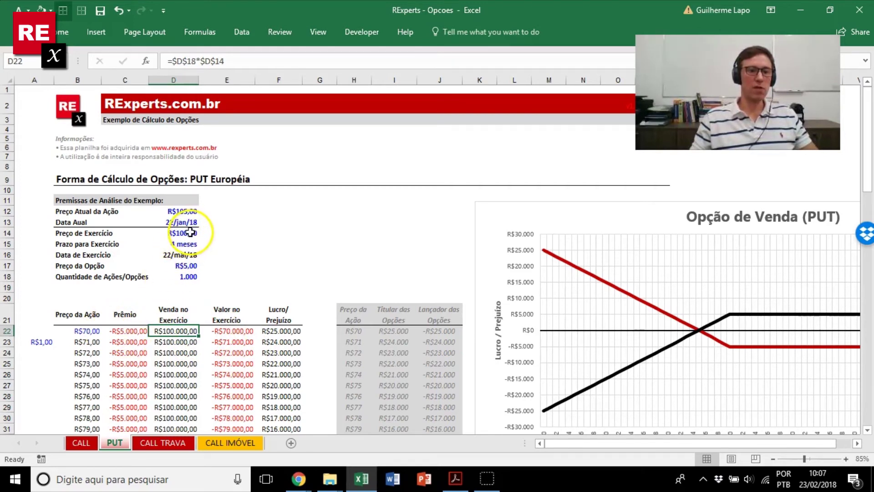
left_click_drag(191, 232, 72, 237)
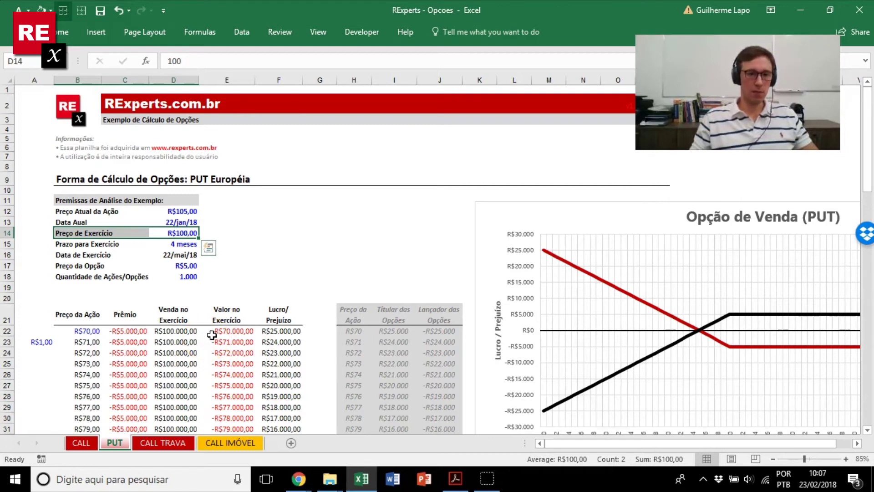
left_click(189, 276, "ctrl")
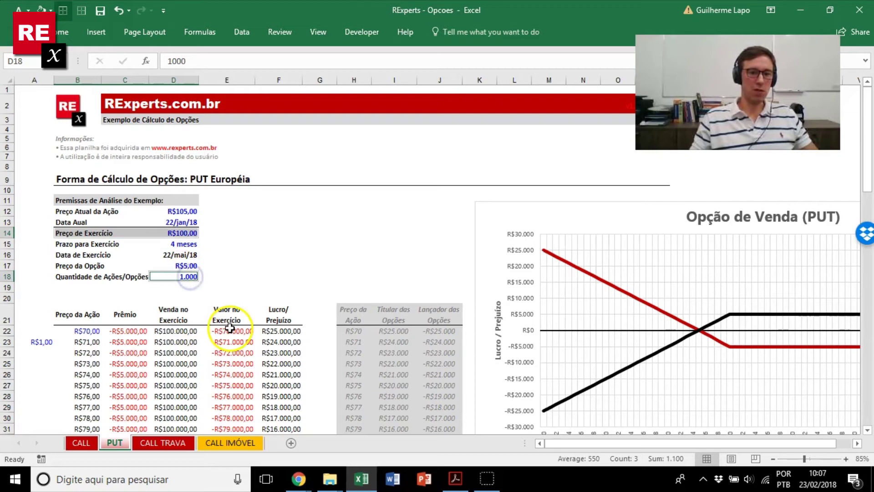
left_click(182, 331)
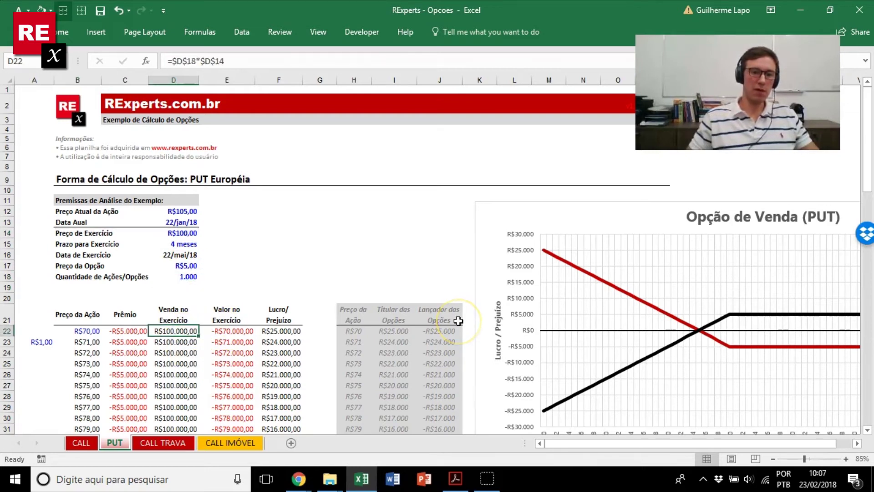
Highlight the R$70,00 share price row, row 22, and select its Venda no Exercício and Valor no Exercício cells, D22:E22.
key("shift+space")
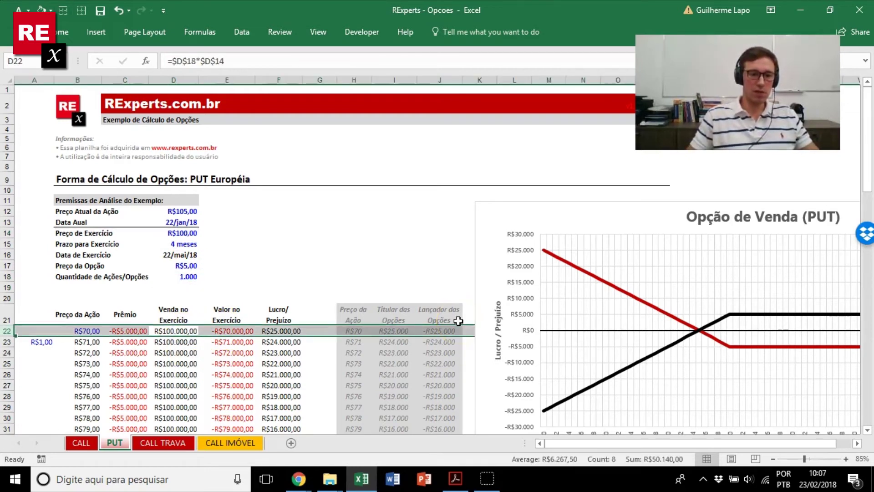
key("Left")
key("Right")
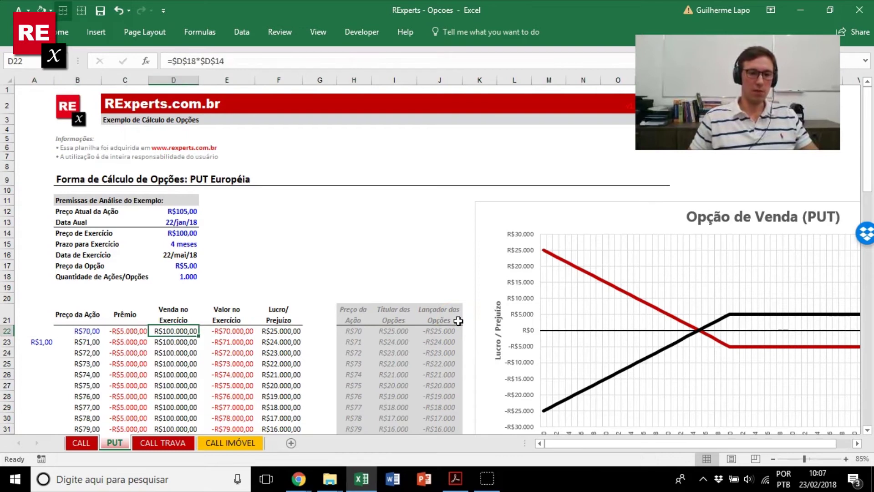
key("shift+space")
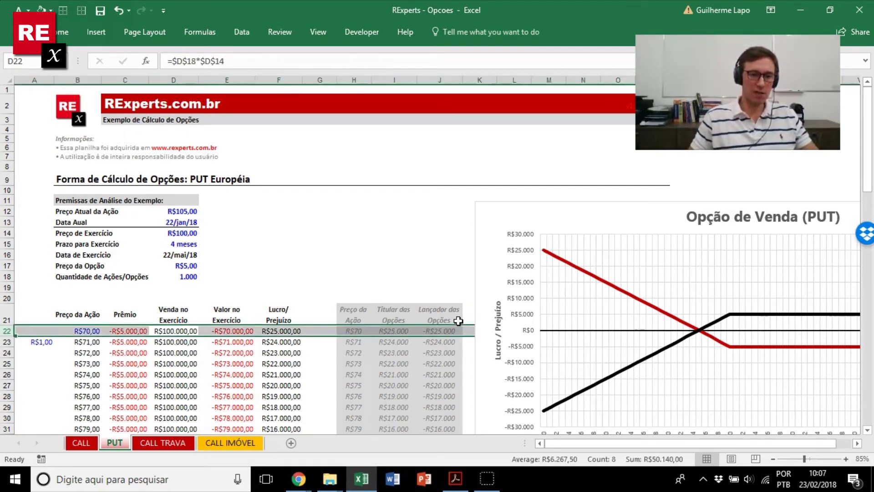
key("Left")
key("Left")
key("Right")
key("Right")
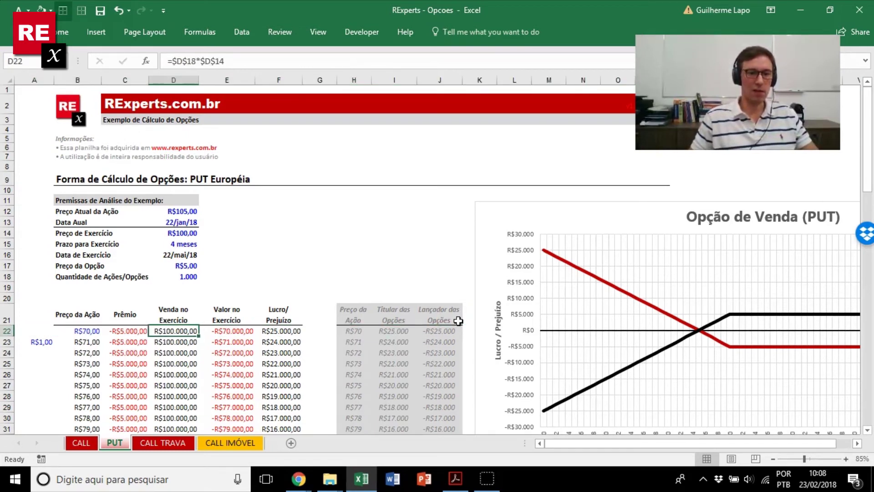
key("shift+Right")
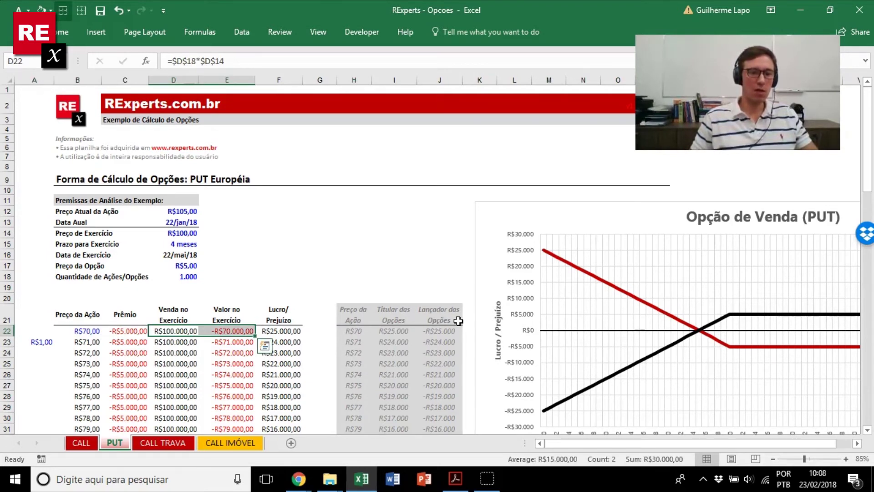
Inspect the Lucro/Prejuízo formula and its referenced cells in F22 of the PUT sheet without editing it.
key("Left")
key("Right")
key("Right")
key("Right")
key("F2")
key("Escape")
key("F2")
key("Escape")
key("F2")
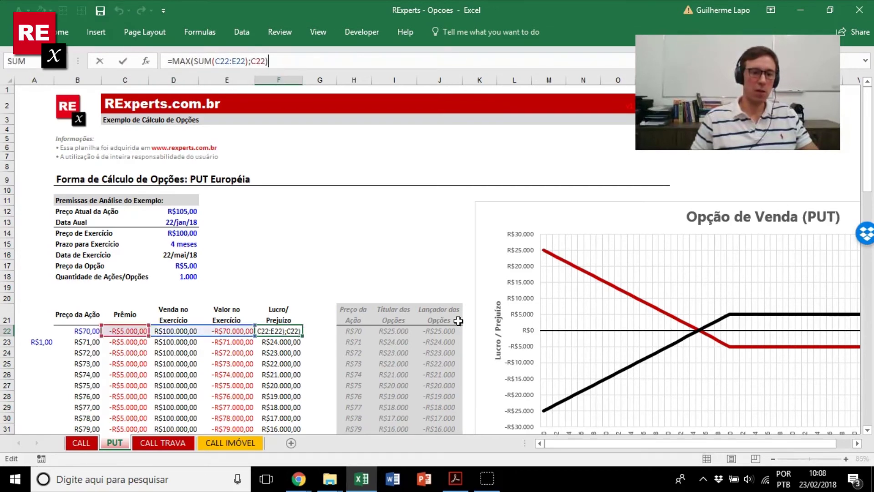
key("Escape")
Inspect the Lucro/Prejuízo formulas in F23, F24 and F25 one after another without editing them.
key("Down")
key("F2")
key("Escape")
key("Down")
key("F2")
key("Escape")
key("Down")
key("F2")
key("Escape")
key("Down")
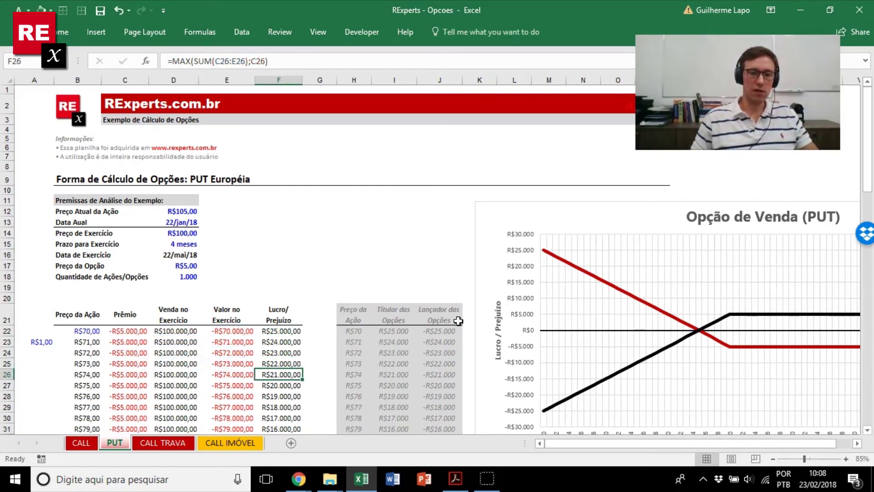
Highlight the R$103,00 share price row, row 55, and step through its Venda no Exercício, Valor no Exercício and Lucro/Prejuízo cells.
scroll(301, 369, "down", 4)
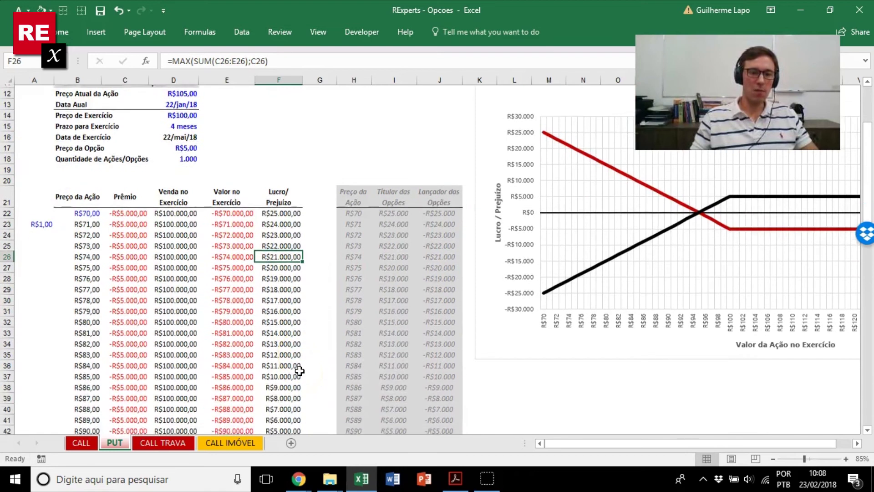
scroll(299, 371, "down", 1)
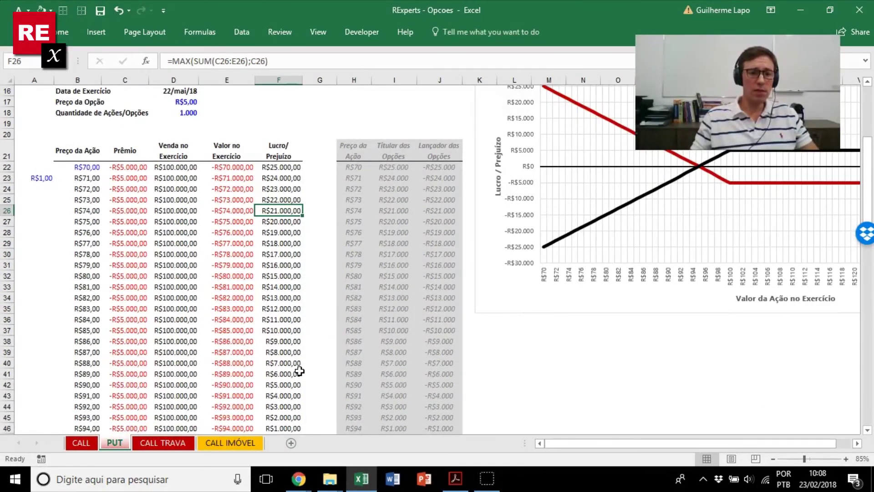
scroll(300, 371, "down", 1)
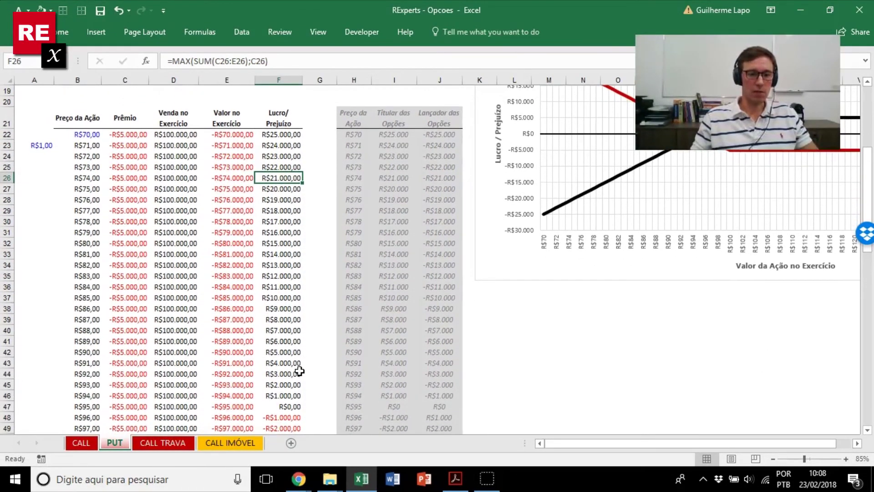
scroll(299, 371, "down", 4)
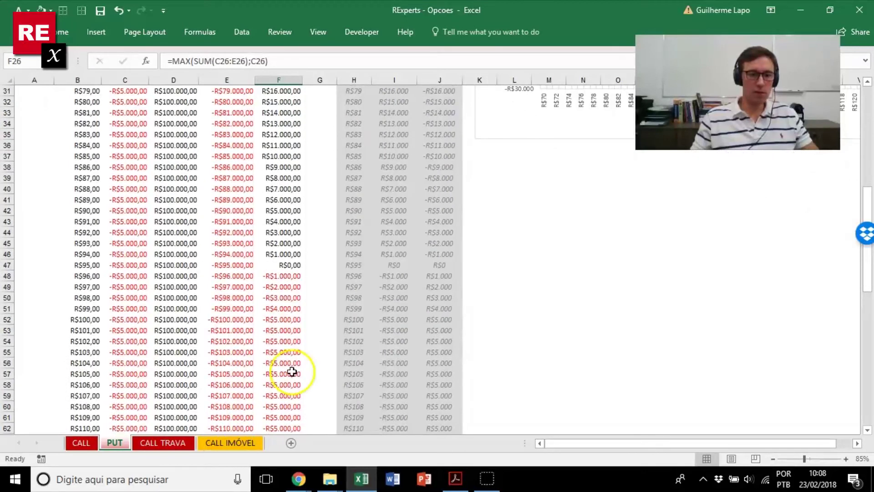
left_click(230, 353)
key("shift+space")
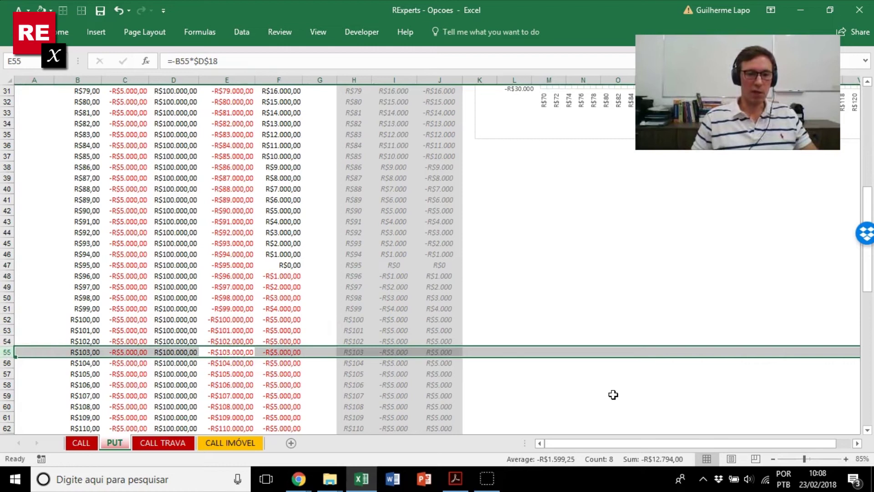
key("shift+BackSpace")
key("Left")
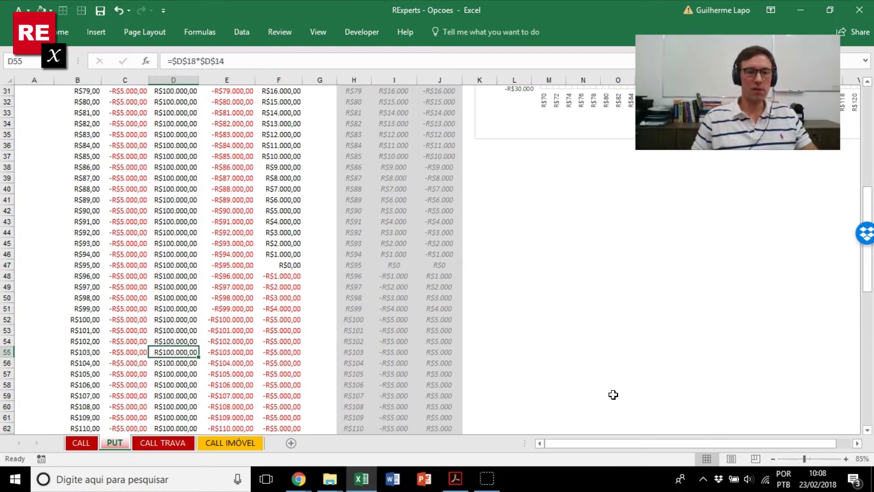
key("Right")
key("shift+space")
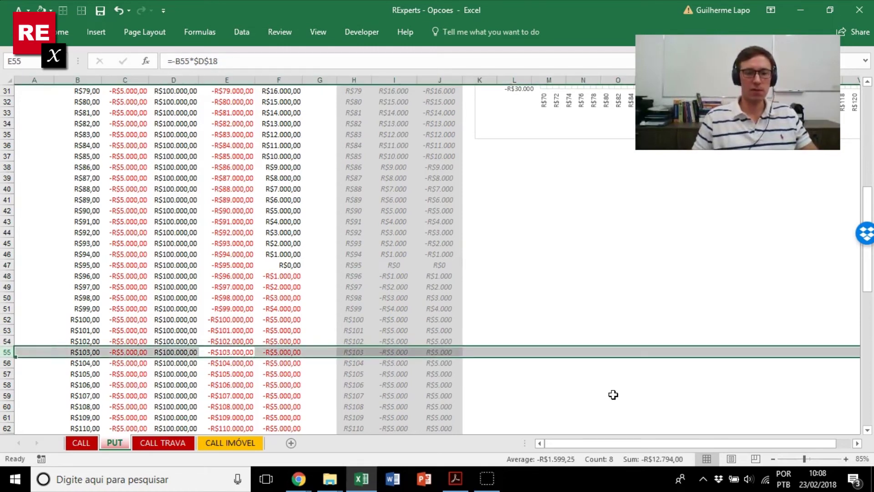
key("Right")
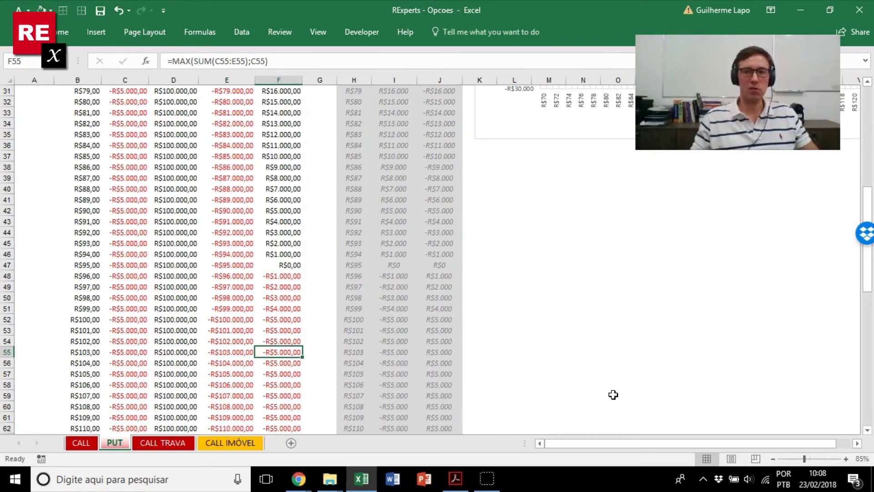
Examine the Titular and Lançador das Opções lines across share prices in the Opção de Venda (PUT) chart.
scroll(613, 395, "up", 9)
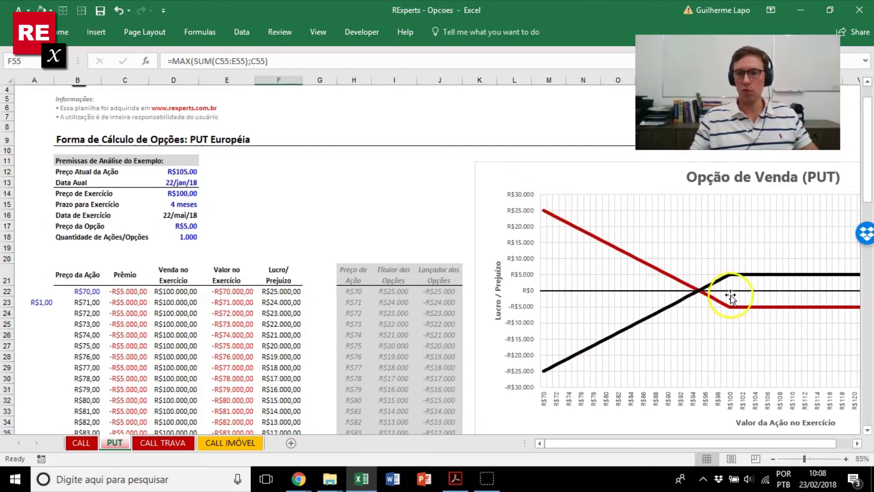
mouse_move(839, 313)
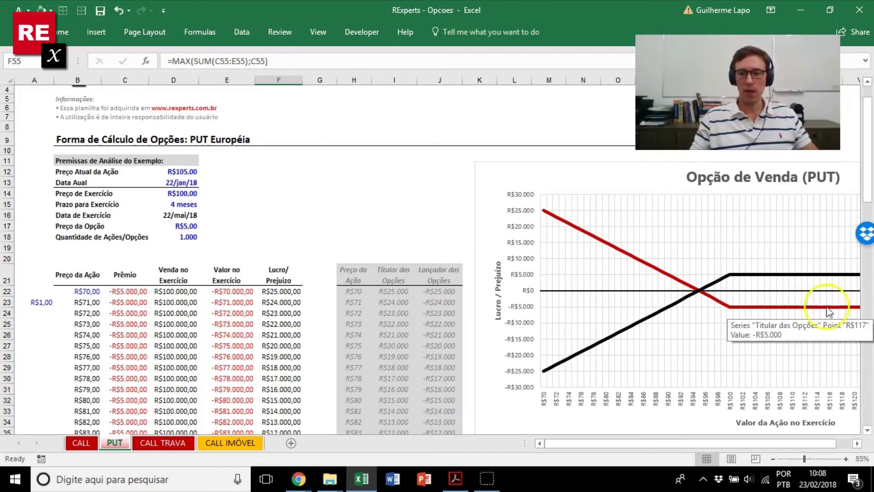
left_click_drag(661, 444, 698, 443)
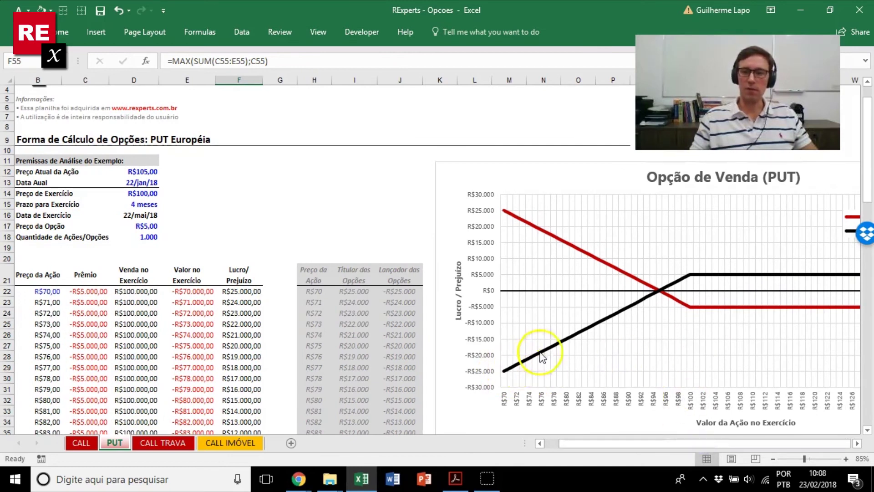
Switch from the PUT sheet back to the CALL sheet.
left_click_drag(614, 438, 600, 443)
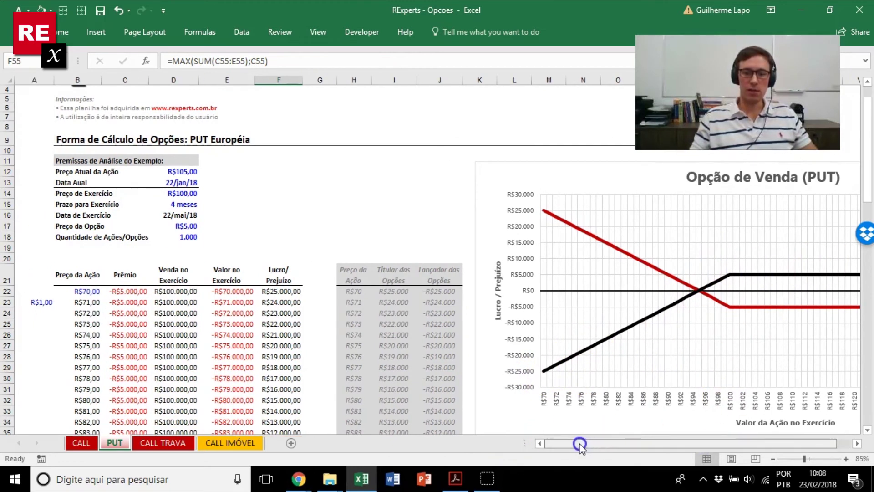
left_click(82, 444)
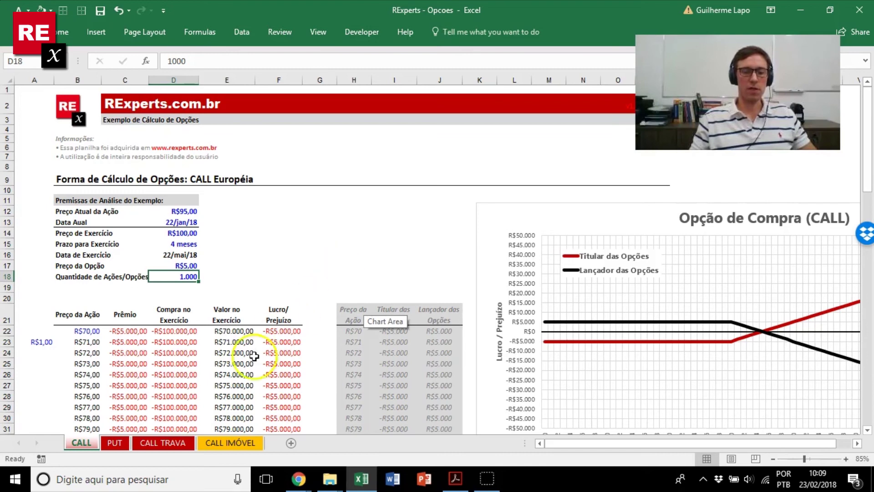
Switch to Chrome and look over the PUT: Opção de Venda section of the RExperts options article.
mouse_move(305, 483)
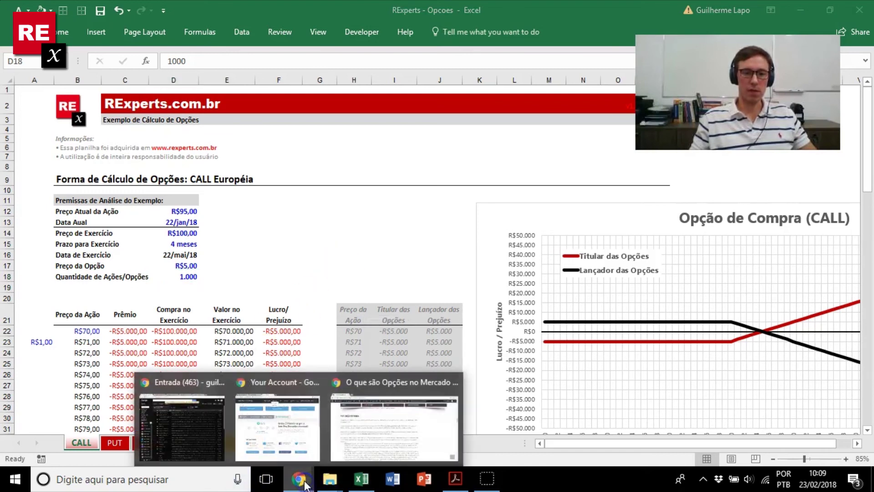
left_click(387, 426)
scroll(257, 260, "up", 3)
scroll(258, 261, "down", 2)
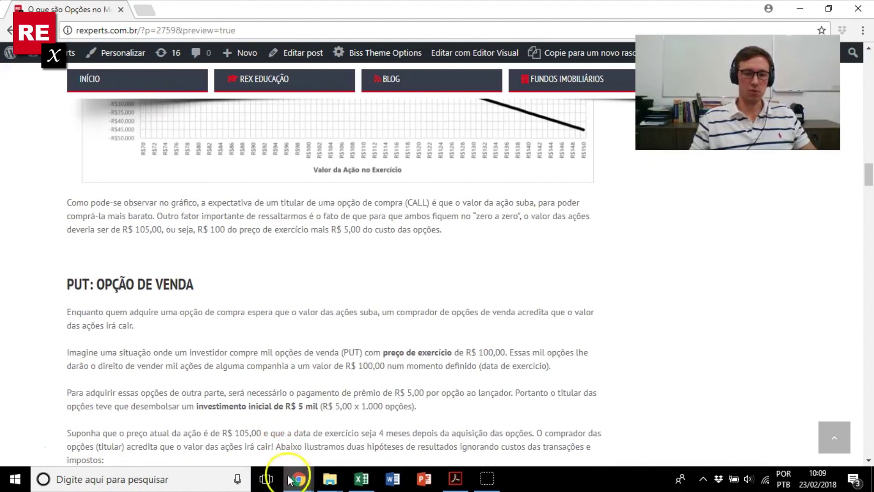
mouse_move(300, 484)
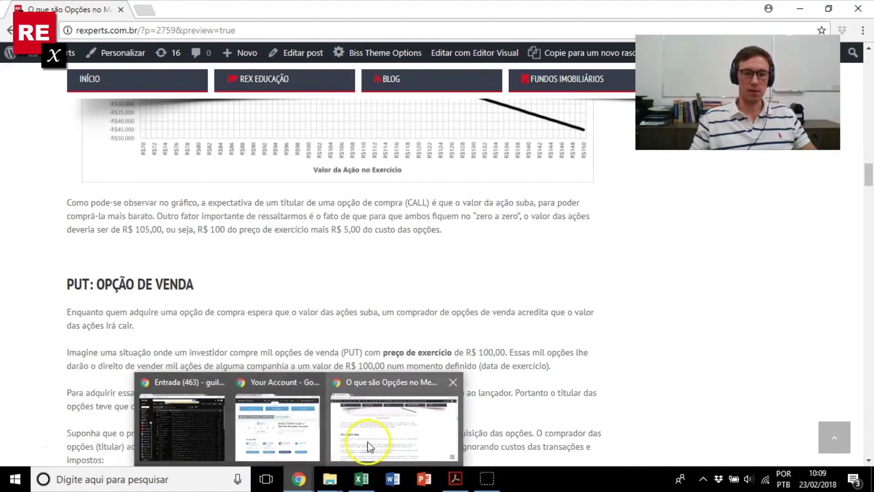
Return to the Excel workbook and examine the TITULAR and LANÇADOR premises and calculation table on the CALL TRAVA sheet.
left_click(361, 476)
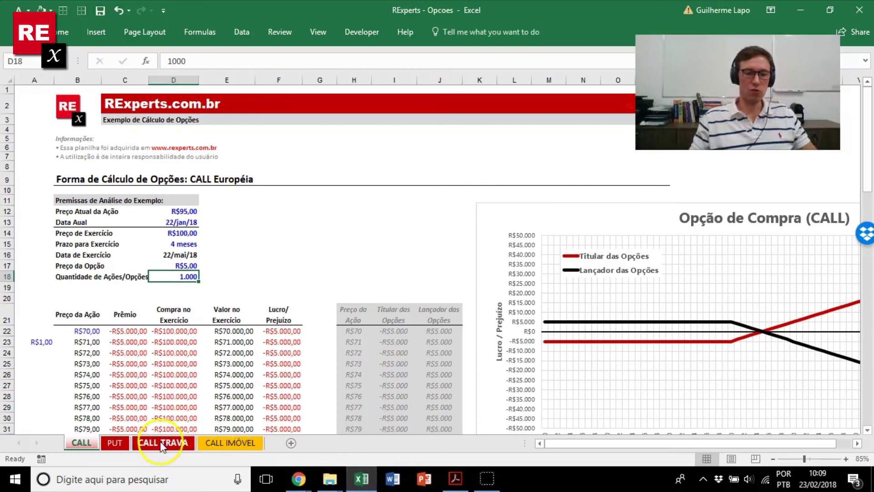
scroll(175, 444, "down", 2)
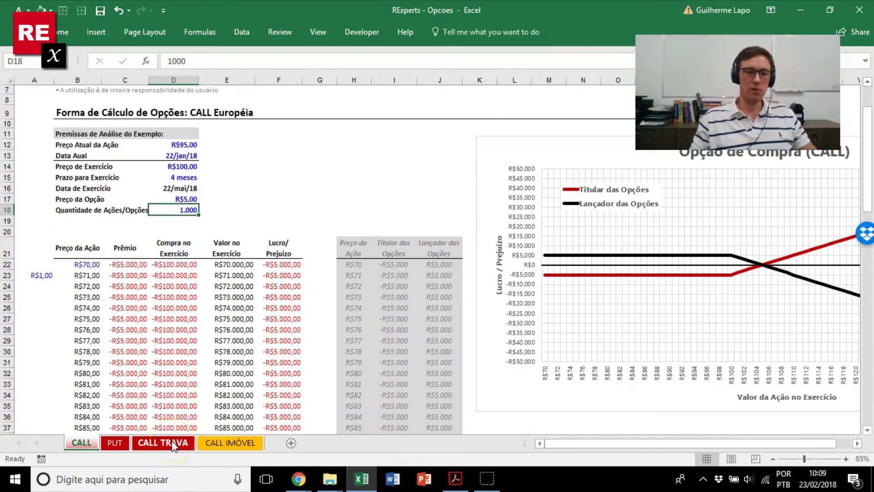
left_click(173, 445)
scroll(556, 353, "down", 2)
scroll(557, 355, "up", 2)
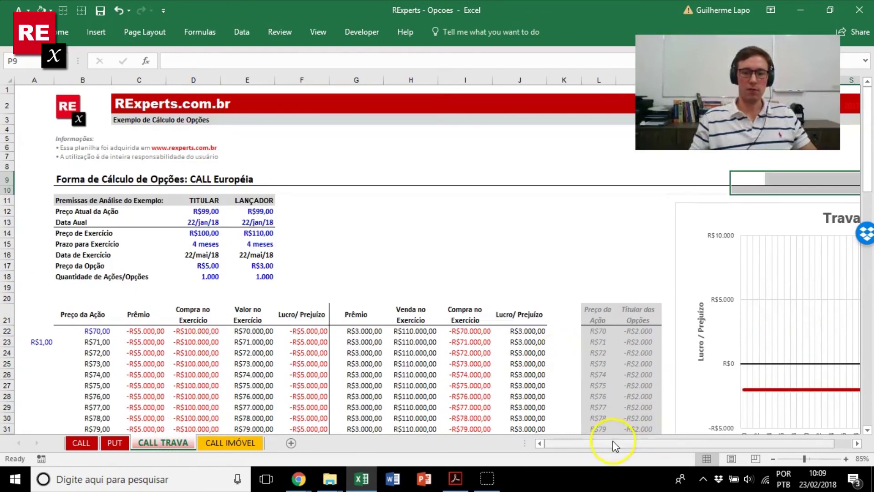
scroll(346, 332, "down", 2)
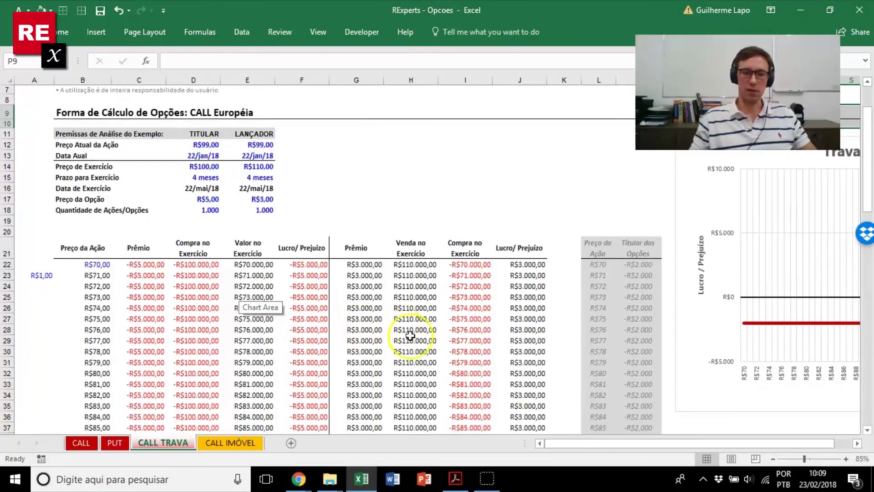
Examine the Trava de Alta (Opções de Compra - CALL) profit and loss chart across share prices.
left_click_drag(595, 444, 643, 447)
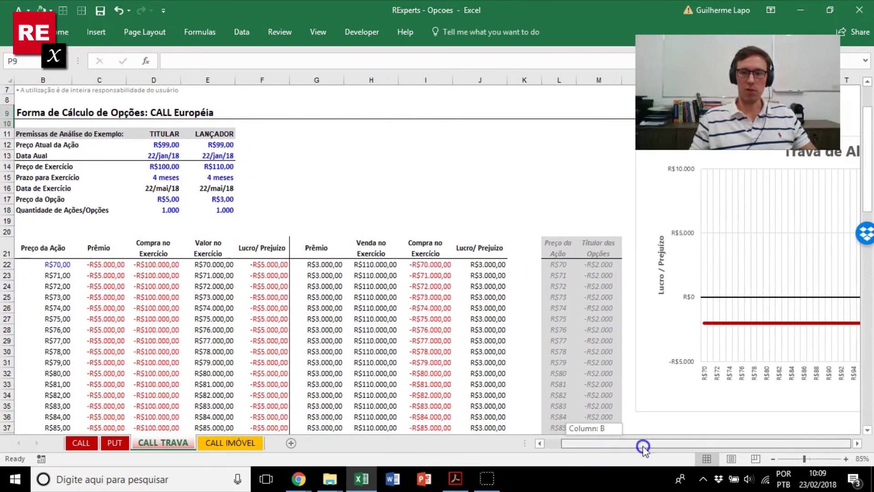
mouse_move(711, 437)
left_mouse_down()
mouse_move(732, 437)
mouse_move(721, 444)
left_mouse_up()
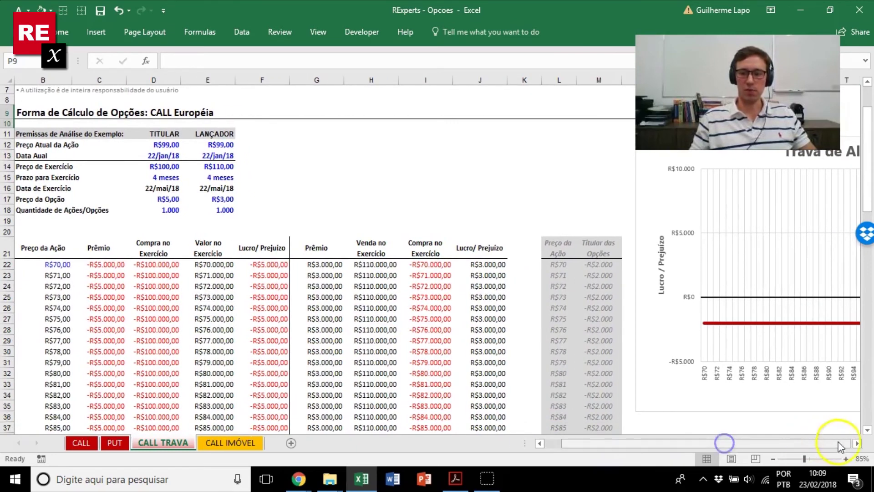
left_click(858, 444)
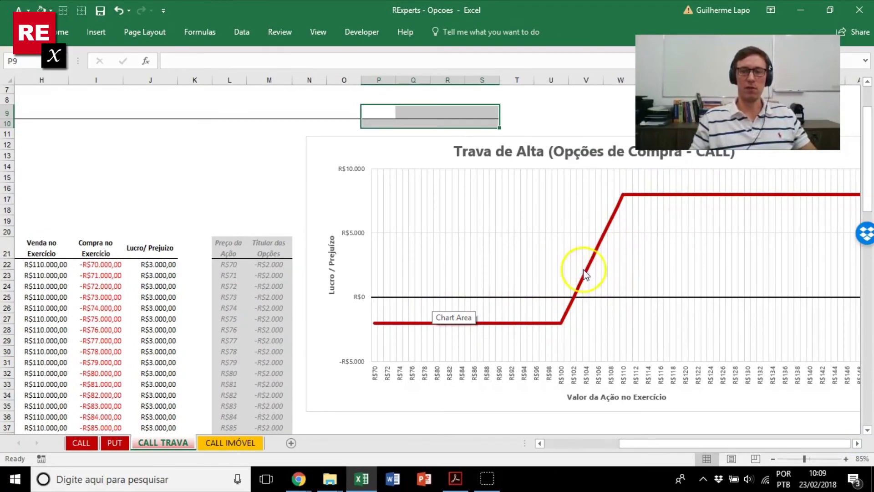
left_click_drag(647, 449, 554, 448)
Open the CALL IMÓVEL sheet and review the property purchase option's premises, Lucro/Prejuízo table and chart.
left_click(236, 442)
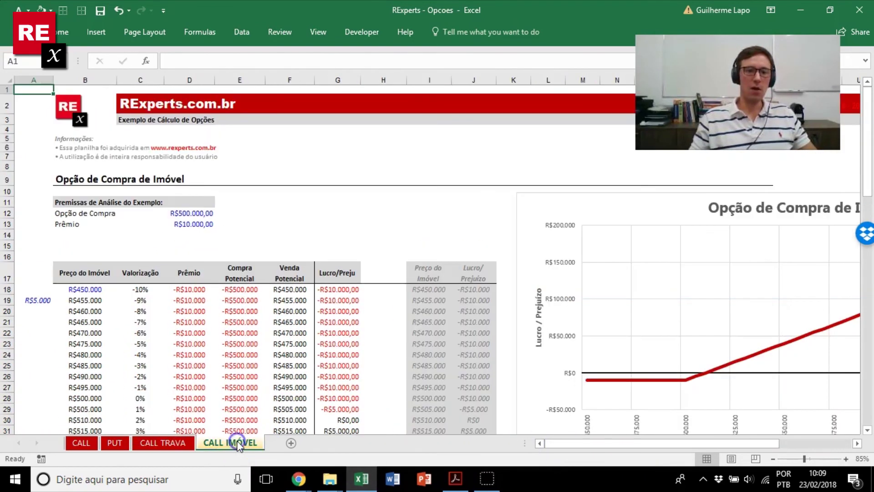
scroll(371, 348, "down", 2)
scroll(371, 348, "up", 2)
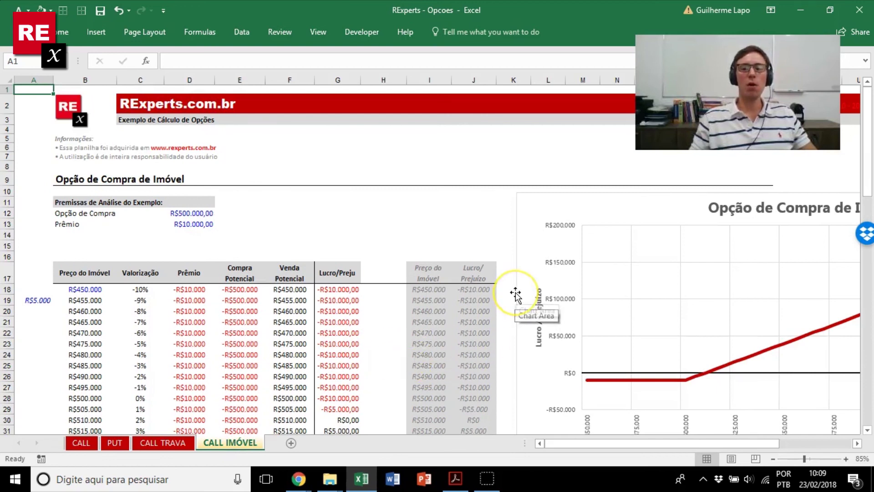
left_click(465, 235)
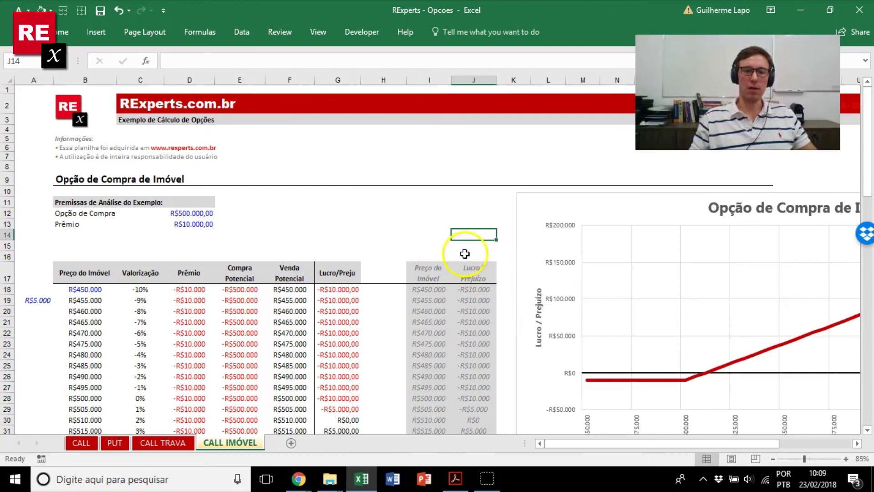
mouse_move(432, 245)
left_mouse_down()
mouse_move(467, 255)
mouse_move(433, 247)
left_mouse_up()
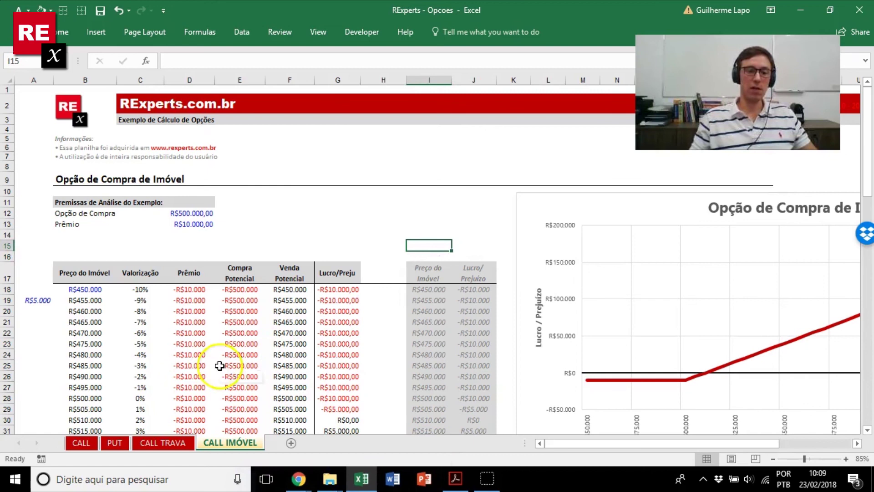
scroll(208, 344, "down", 5)
scroll(209, 342, "up", 4)
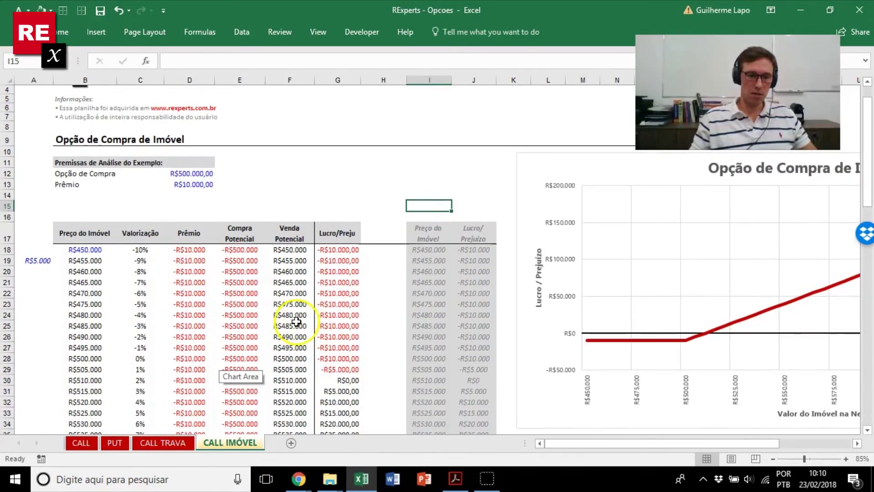
Return the CALL IMÓVEL sheet to cell A1 and switch to the CALL sheet.
left_click(302, 184)
key("ctrl+Home")
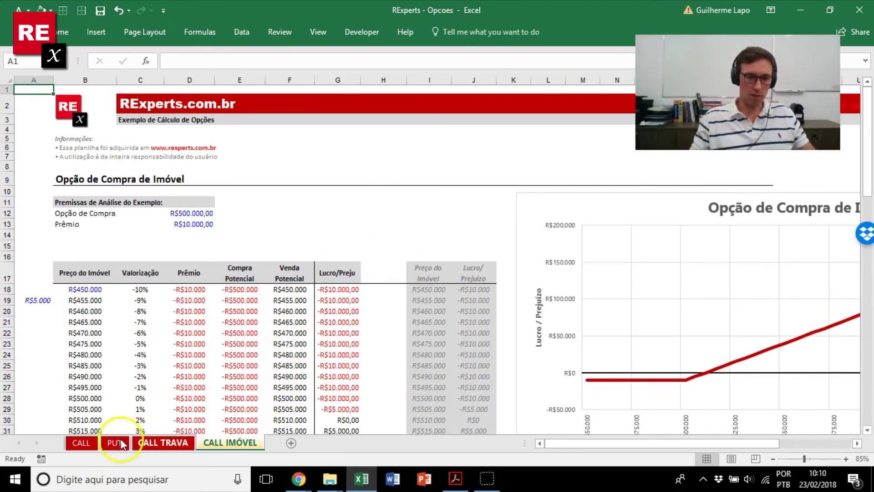
left_click(82, 442)
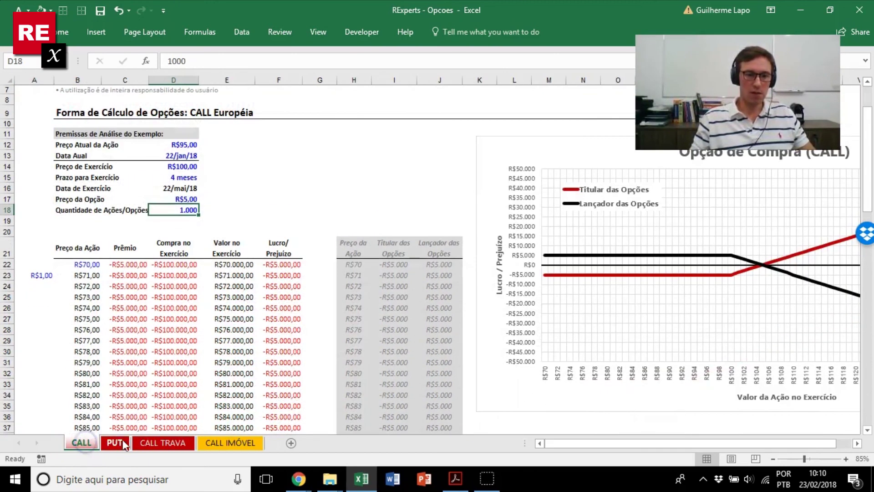